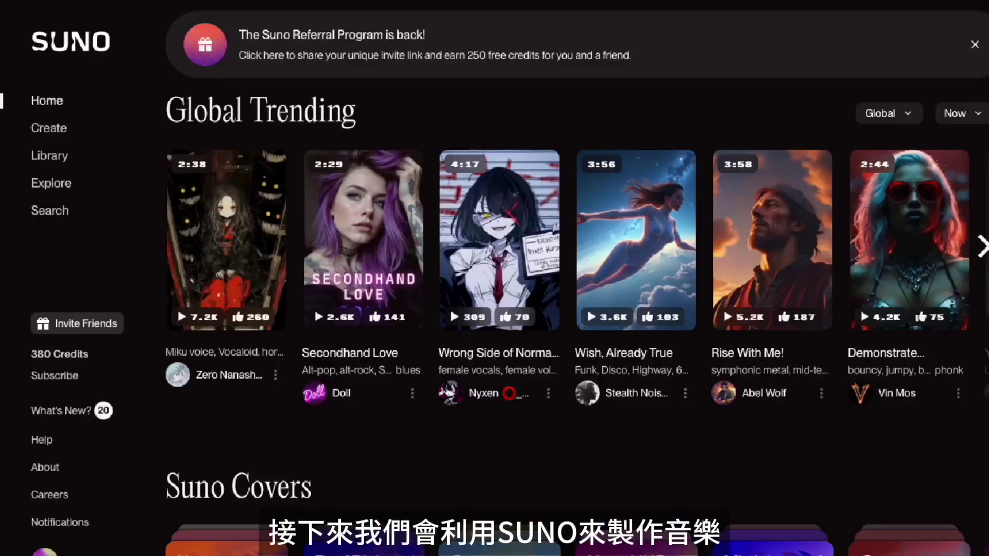
- Switch to the JianYing project and play the finished animal concert video in the preview, stopping it after a few scenes
{"action": "scroll", "coordinate": [681, 443], "scroll_direction": "down", "scroll_amount": 1}
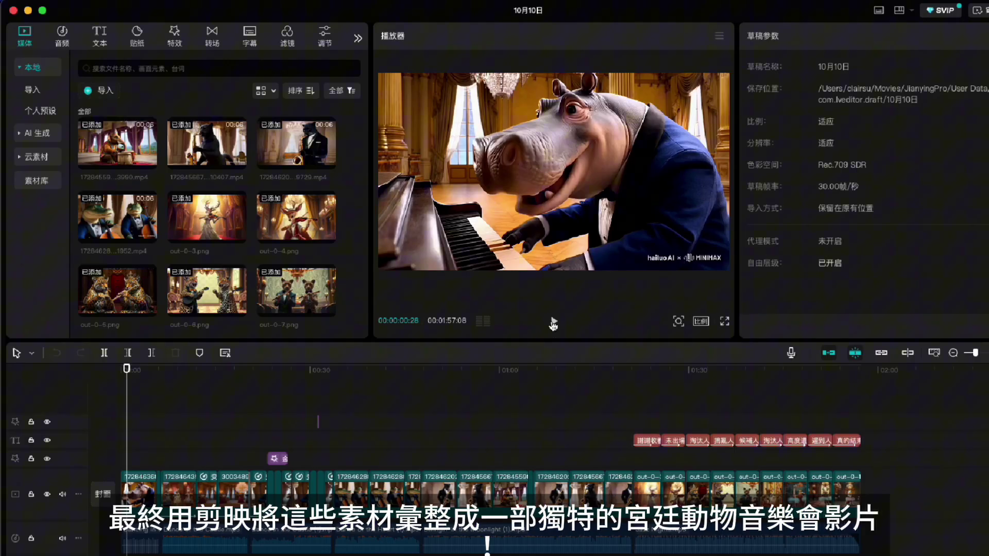
{"action": "left_click", "coordinate": [554, 323]}
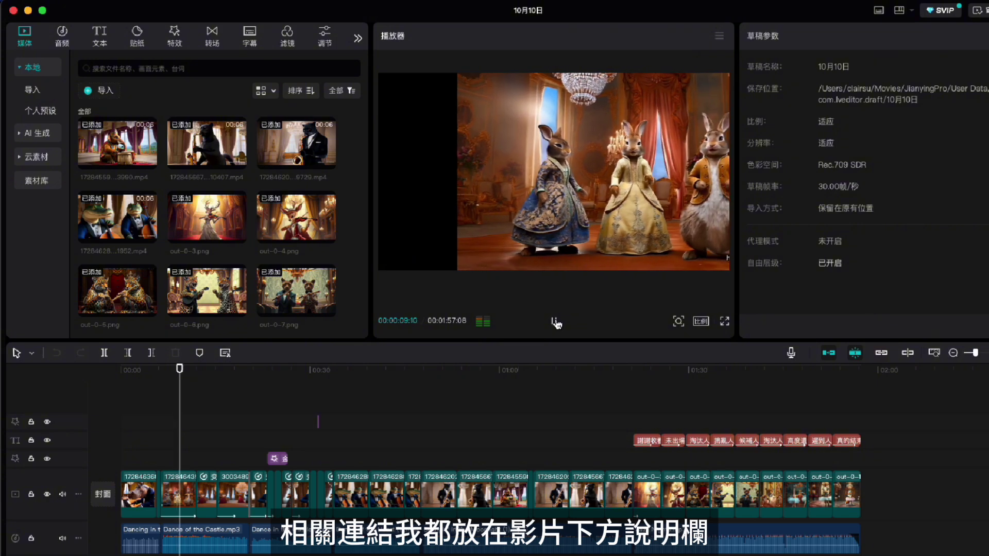
{"action": "left_click", "coordinate": [555, 322]}
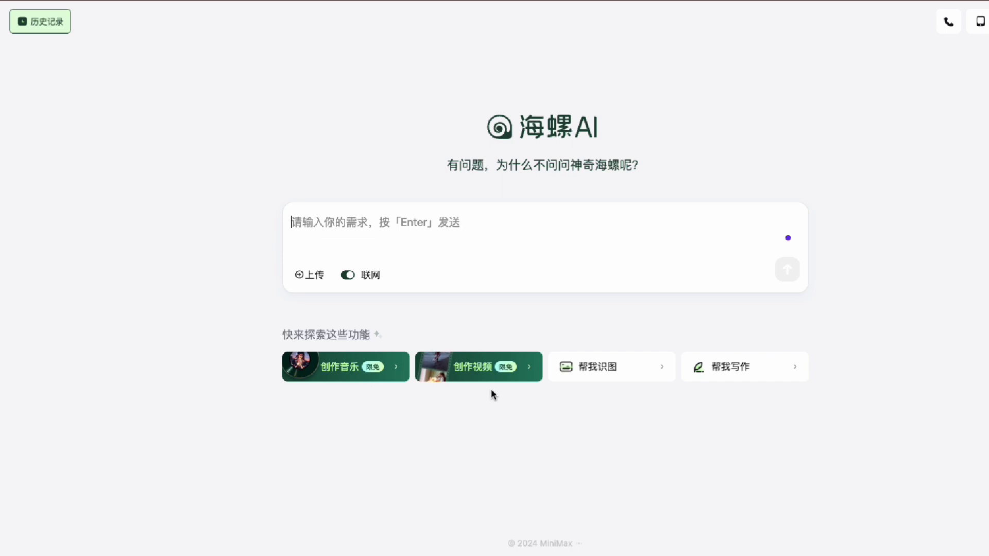
- Open Hailuo AI's video creation platform and browse the featured videos and their prompts
{"action": "left_click", "coordinate": [454, 372]}
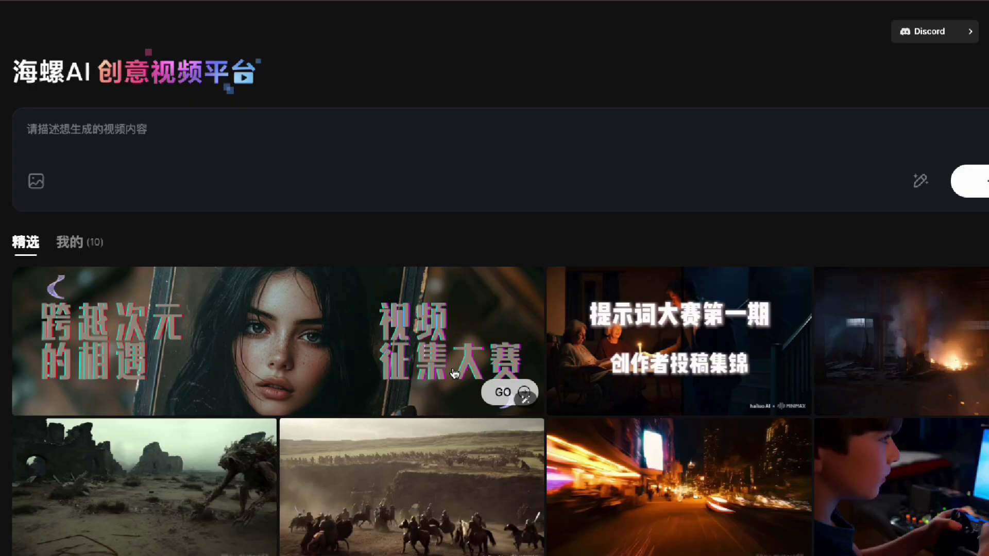
{"action": "scroll", "coordinate": [454, 374], "scroll_direction": "down", "scroll_amount": 5}
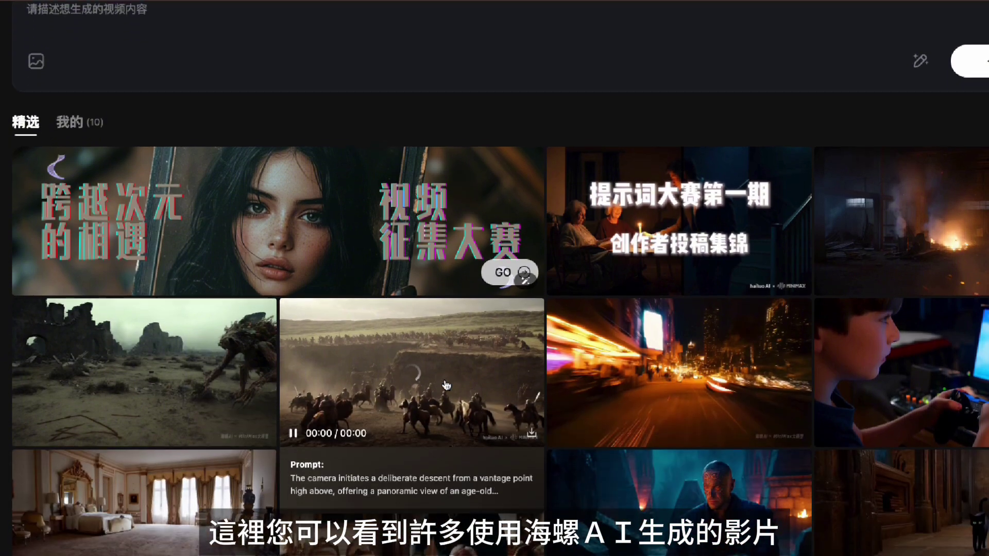
{"action": "scroll", "coordinate": [446, 385], "scroll_direction": "down", "scroll_amount": 3}
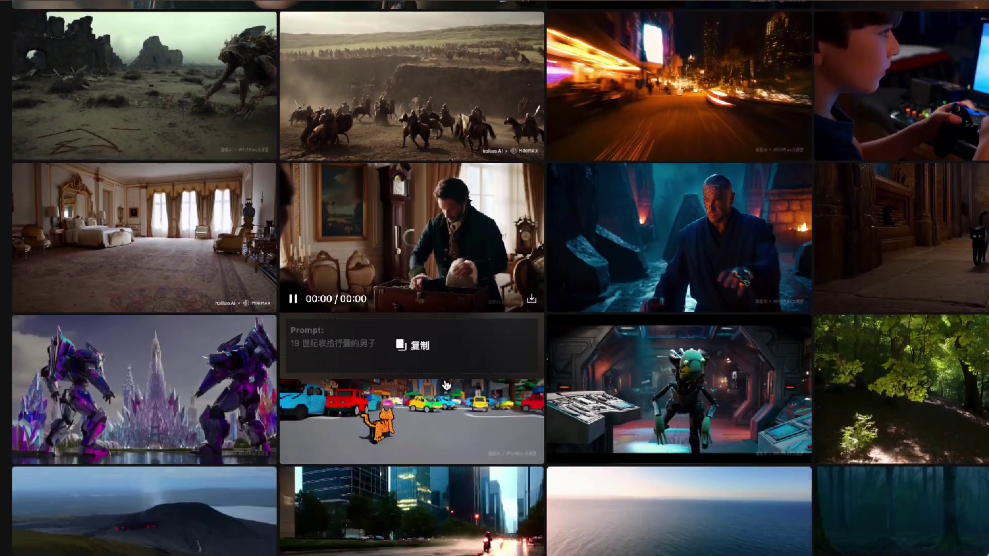
- Copy the prompt of the FPV night-city video in the featured gallery and paste it into the video description
{"action": "scroll", "coordinate": [446, 386], "scroll_direction": "up", "scroll_amount": 3}
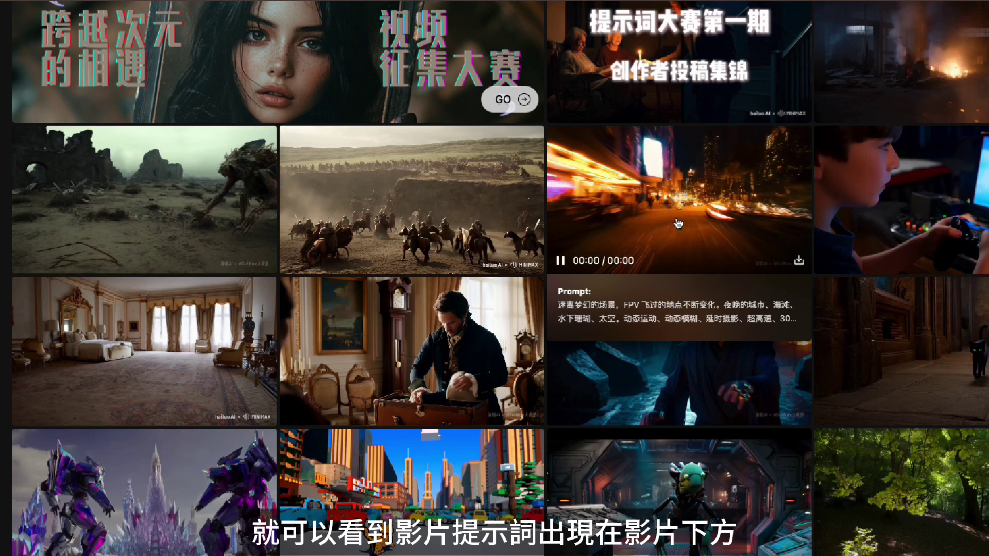
{"action": "mouse_move", "coordinate": [681, 314]}
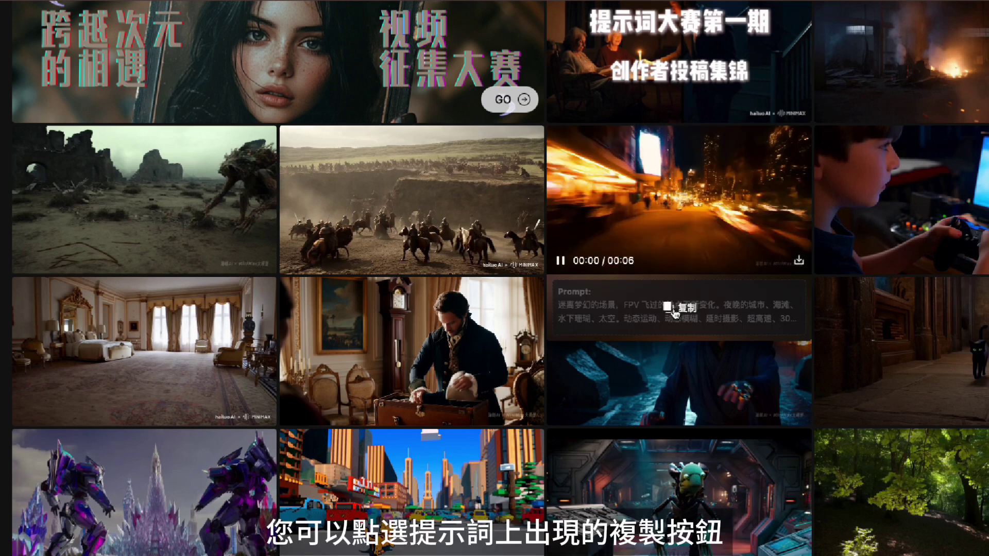
{"action": "left_click", "coordinate": [676, 312]}
{"action": "scroll", "coordinate": [428, 222], "scroll_direction": "up", "scroll_amount": 5}
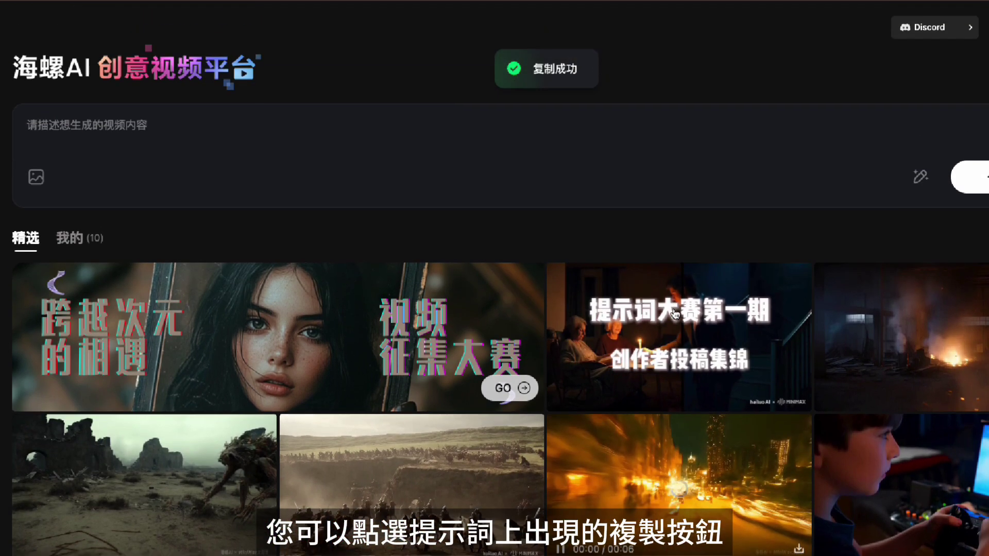
{"action": "left_click", "coordinate": [176, 135]}
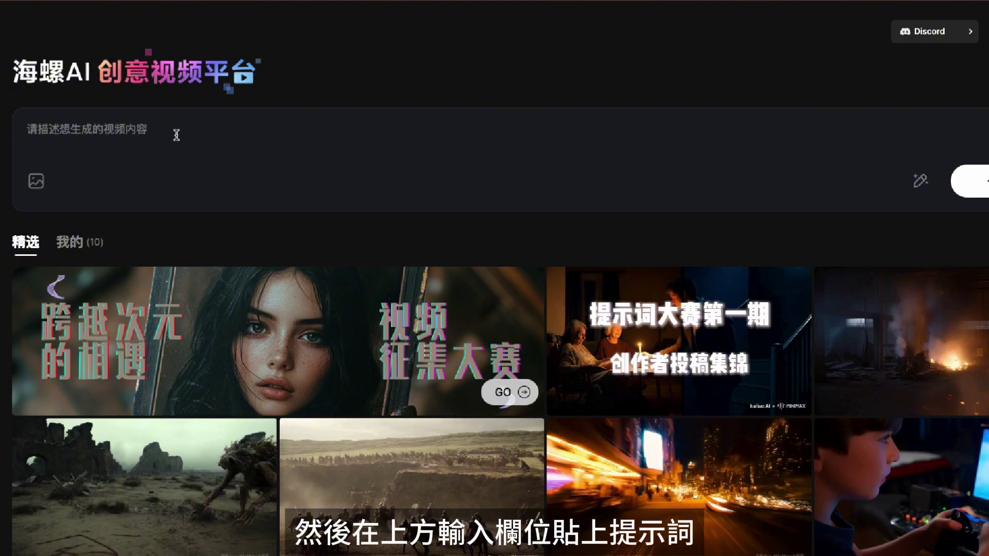
{"action": "key", "text": "ctrl+v"}
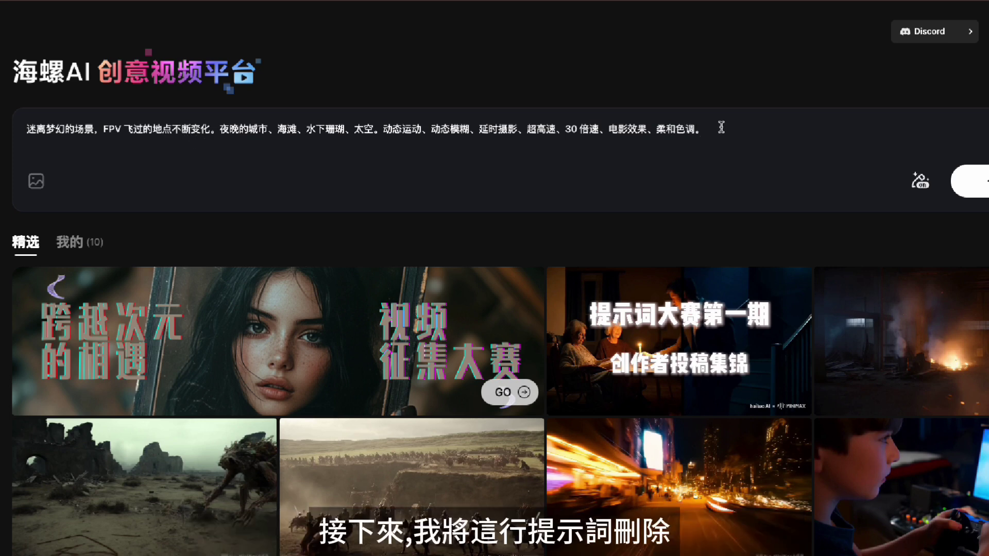
- Replace the description with a prompt for an anthropomorphic black panther in English baron attire playing saxophone in a European palace, and generate the video
{"action": "left_click_drag", "start_coordinate": [698, 128], "coordinate": [538, 109]}
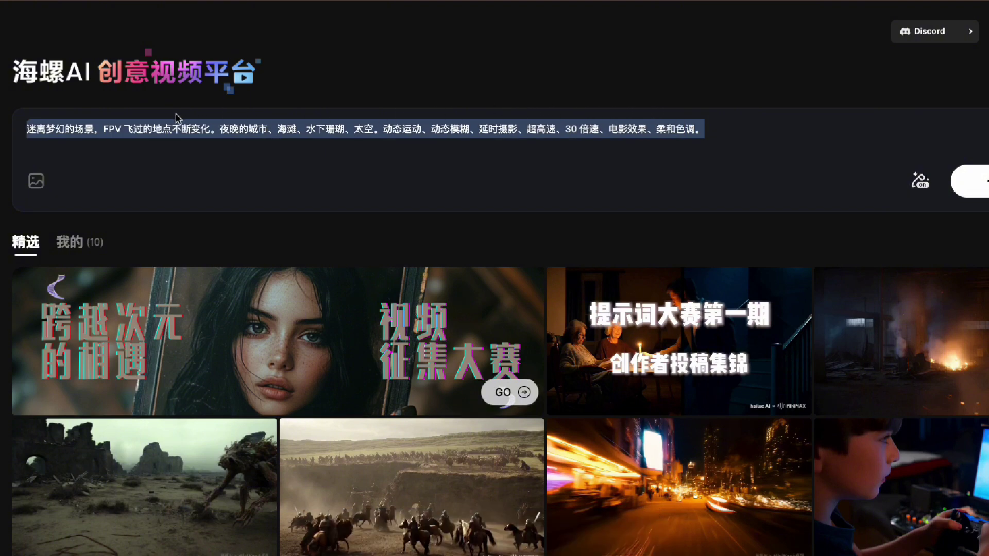
{"action": "key", "text": "BackSpace"}
{"action": "key", "text": "ctrl+v"}
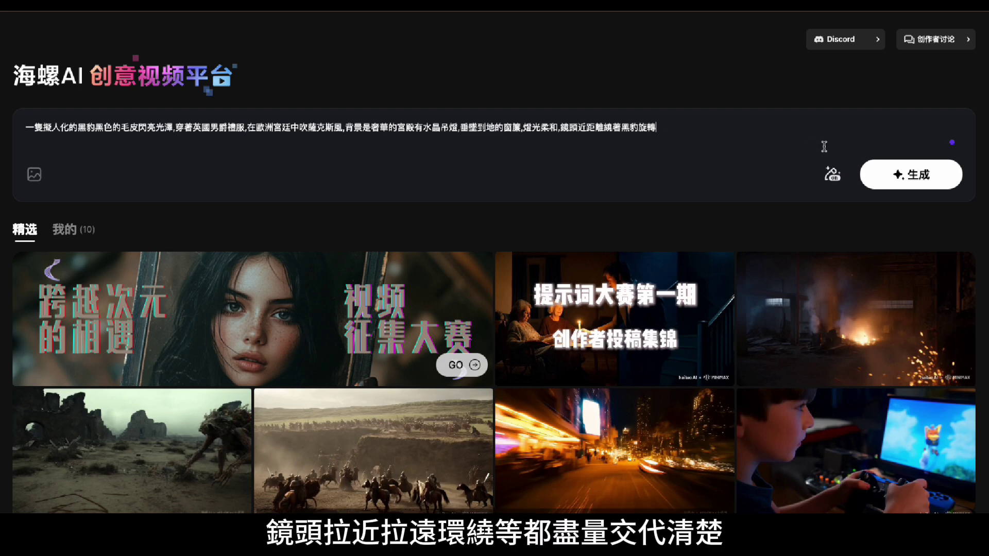
{"action": "left_click", "coordinate": [891, 179]}
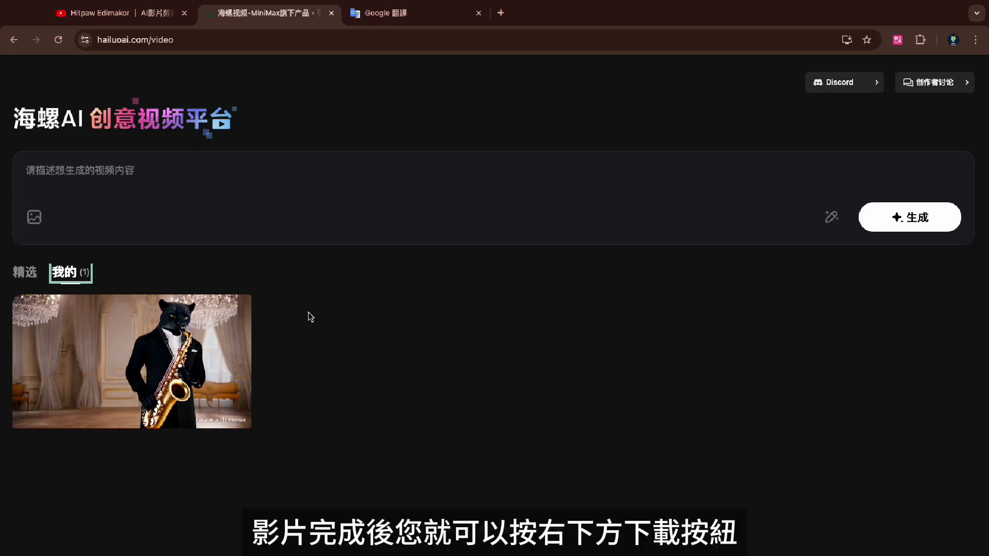
{"action": "mouse_move", "coordinate": [109, 371]}
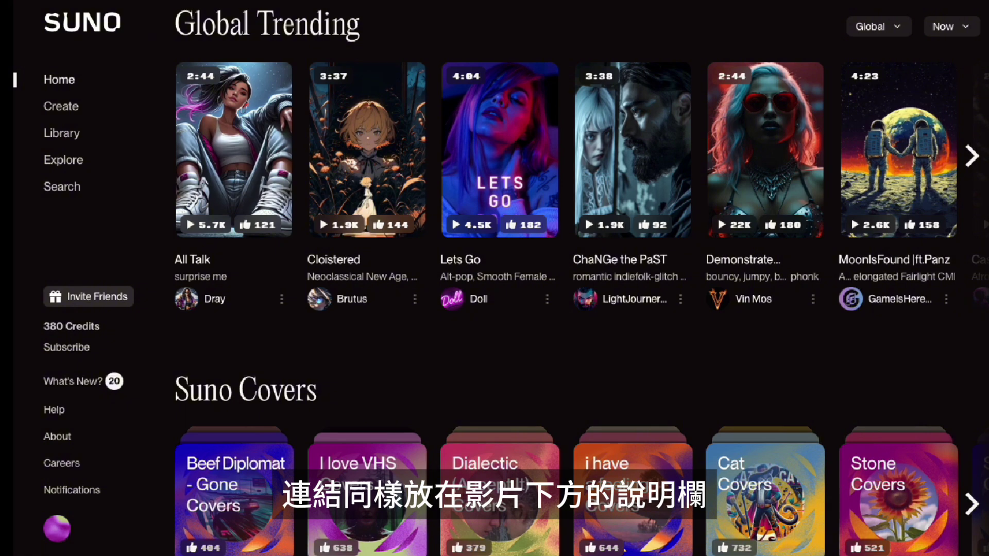
- Switch to Suno and generate an instrumental song described as "upbeat jazz with a lively saxophone solo"
{"action": "mouse_move", "coordinate": [800, 197]}
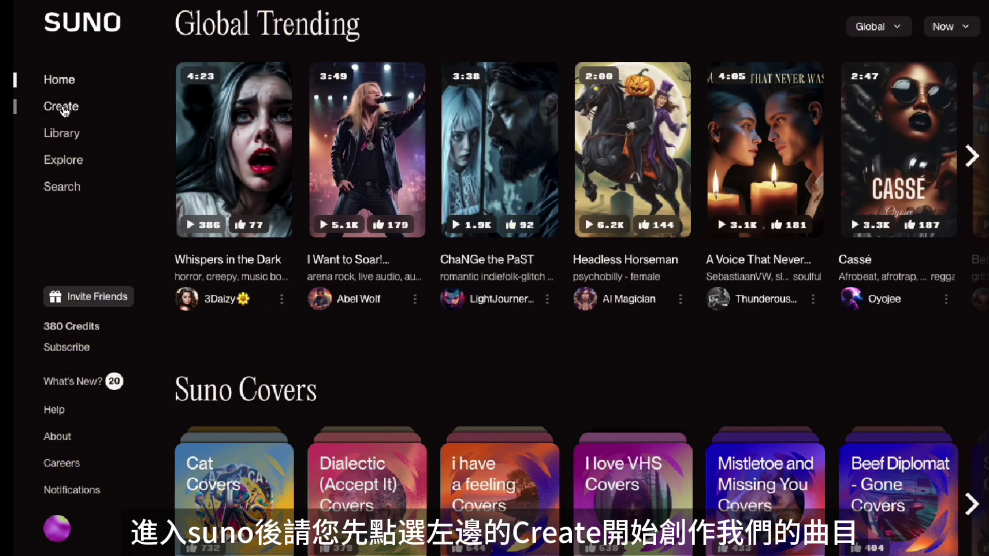
{"action": "left_click", "coordinate": [64, 110]}
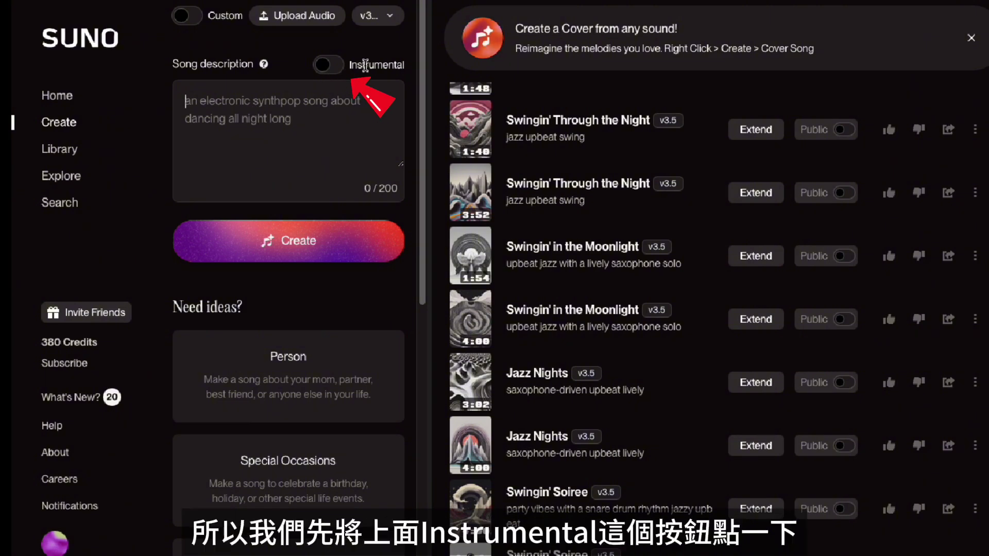
{"action": "left_click", "coordinate": [340, 66]}
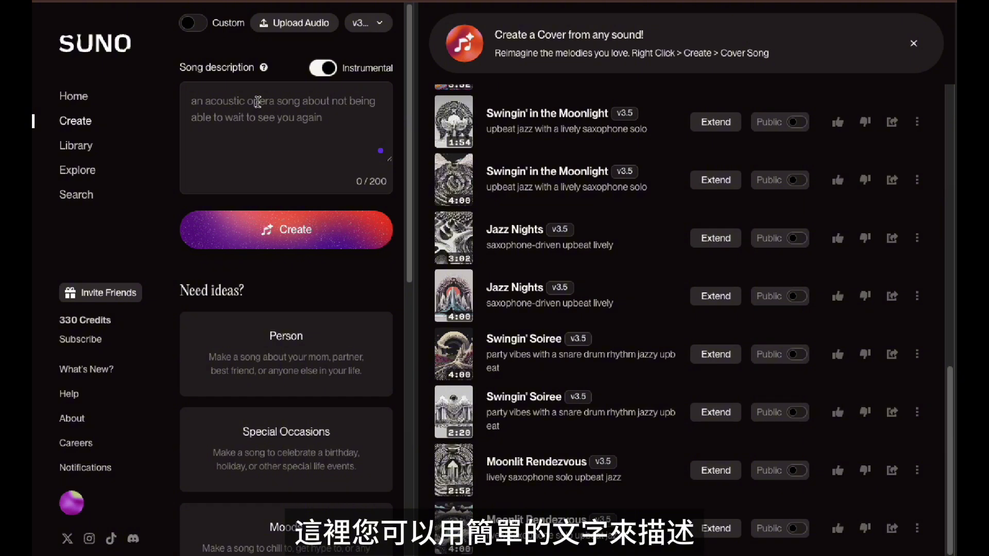
{"action": "type", "text": "upbeat jazz with a lively saxophone solo"}
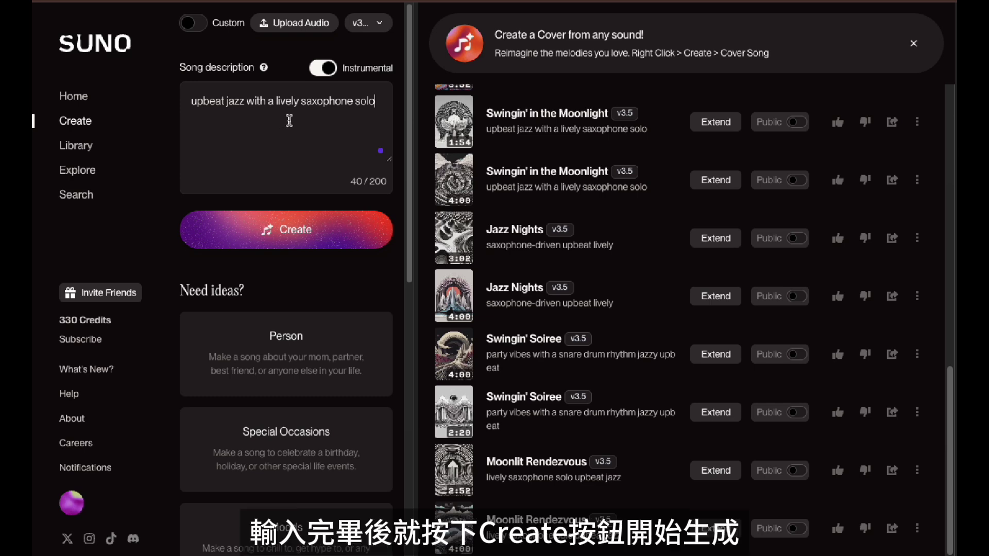
{"action": "left_click", "coordinate": [293, 240]}
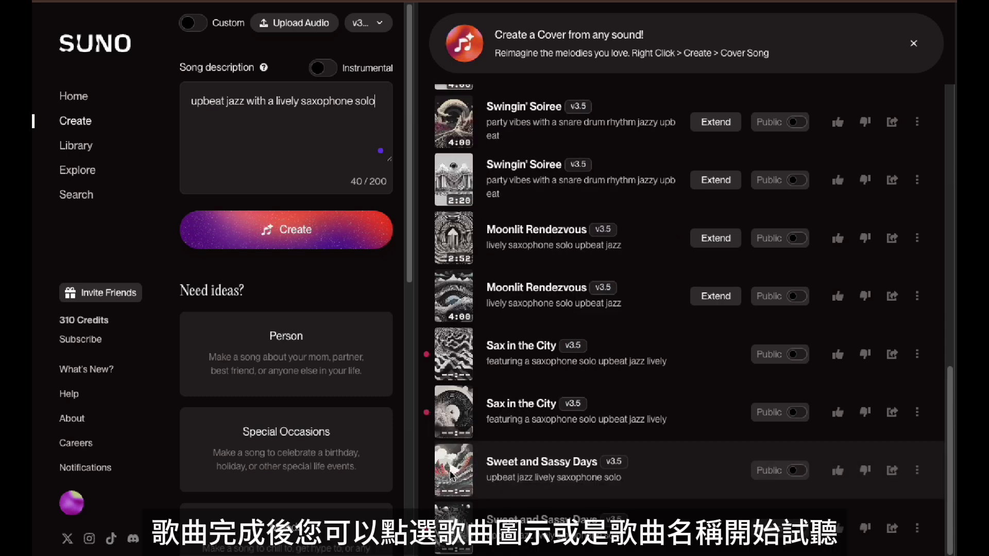
- Listen to a short part of both "Sweet and Sassy Days" versions, pausing each one
{"action": "left_click", "coordinate": [451, 473]}
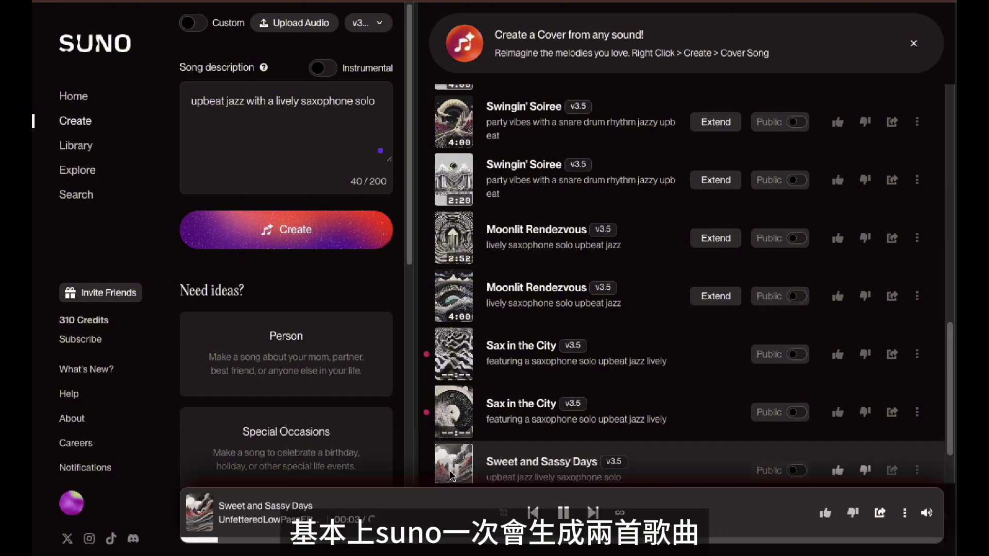
{"action": "left_click", "coordinate": [563, 514]}
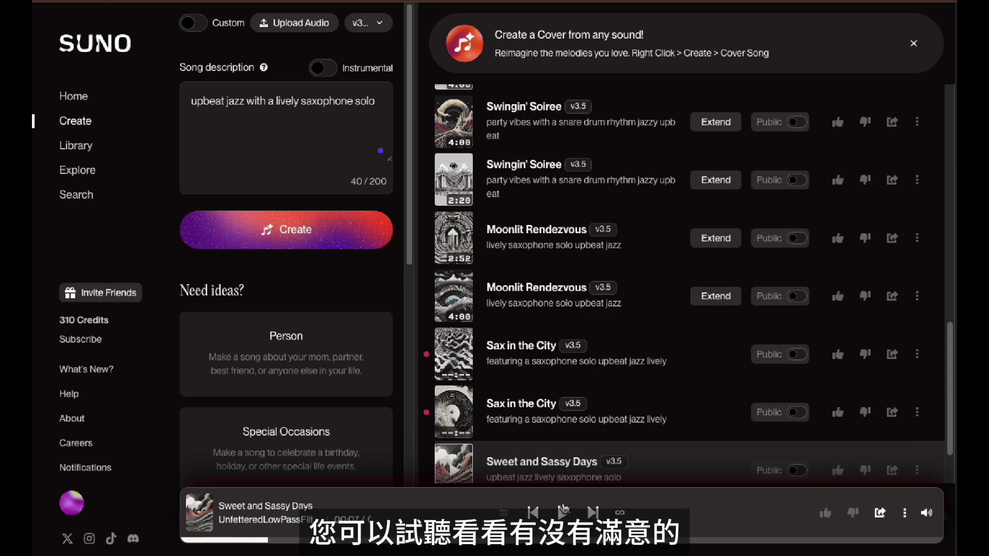
{"action": "scroll", "coordinate": [458, 453], "scroll_direction": "down", "scroll_amount": 2}
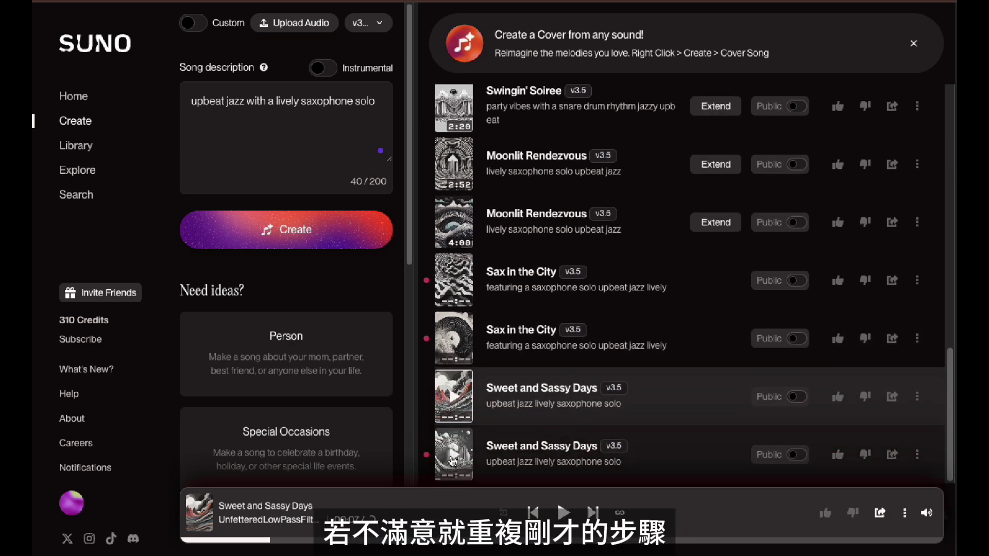
{"action": "left_click", "coordinate": [453, 460]}
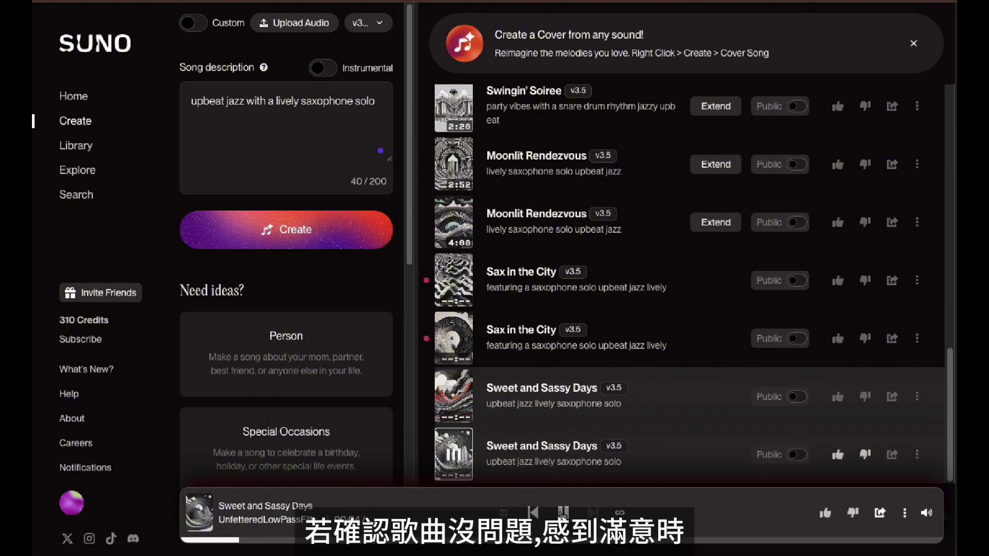
{"action": "left_click", "coordinate": [563, 513]}
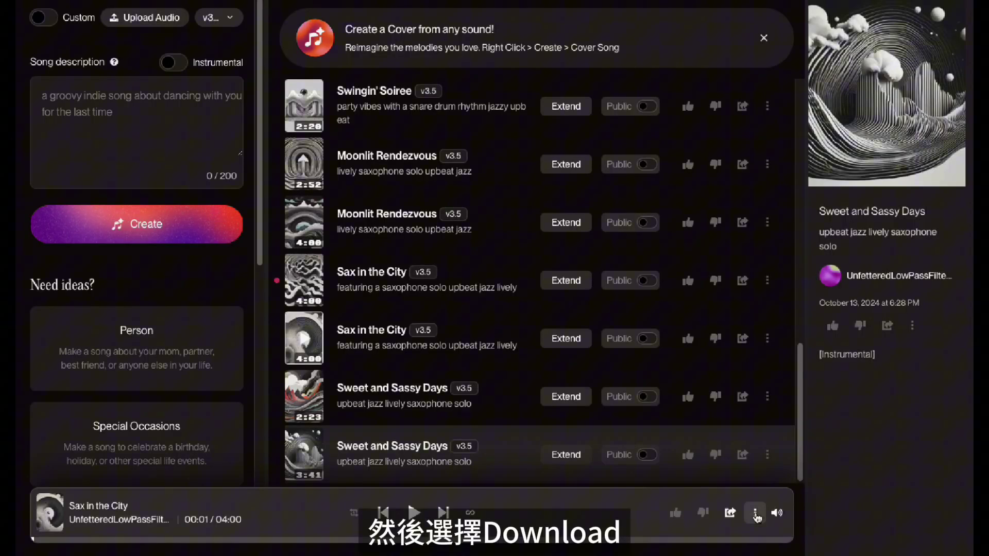
- Download the "Sax in the City" song loaded in the player as an audio file
{"action": "left_click", "coordinate": [755, 513]}
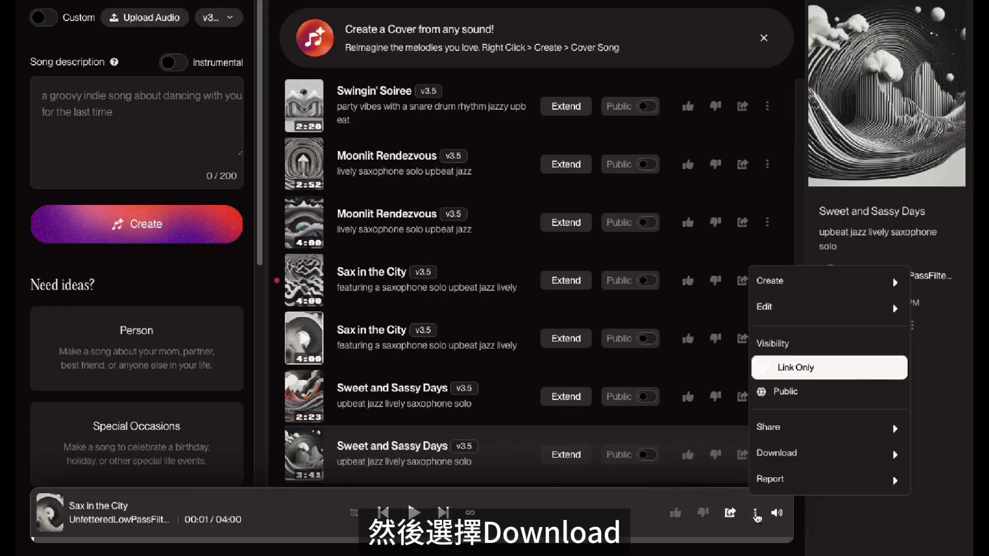
{"action": "mouse_move", "coordinate": [783, 458]}
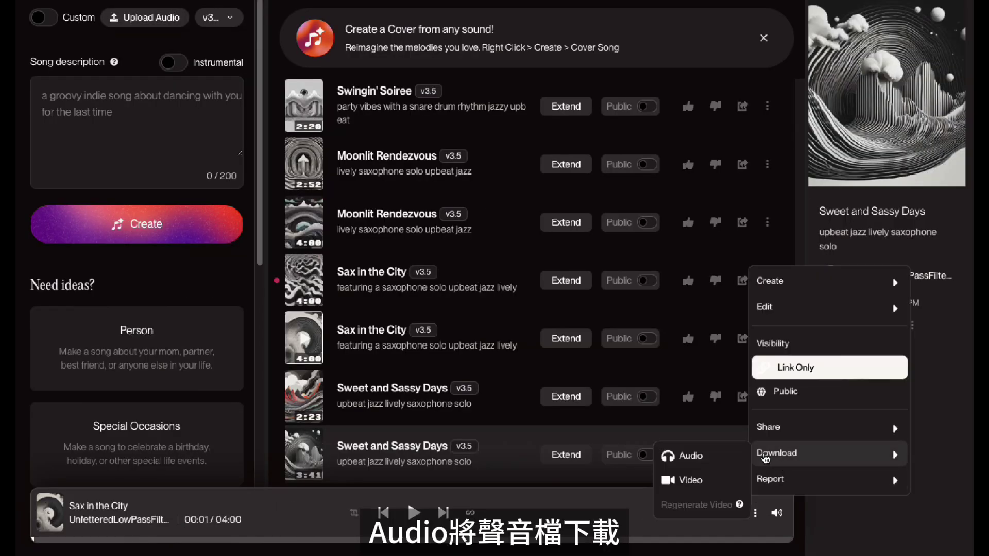
{"action": "left_click", "coordinate": [717, 459]}
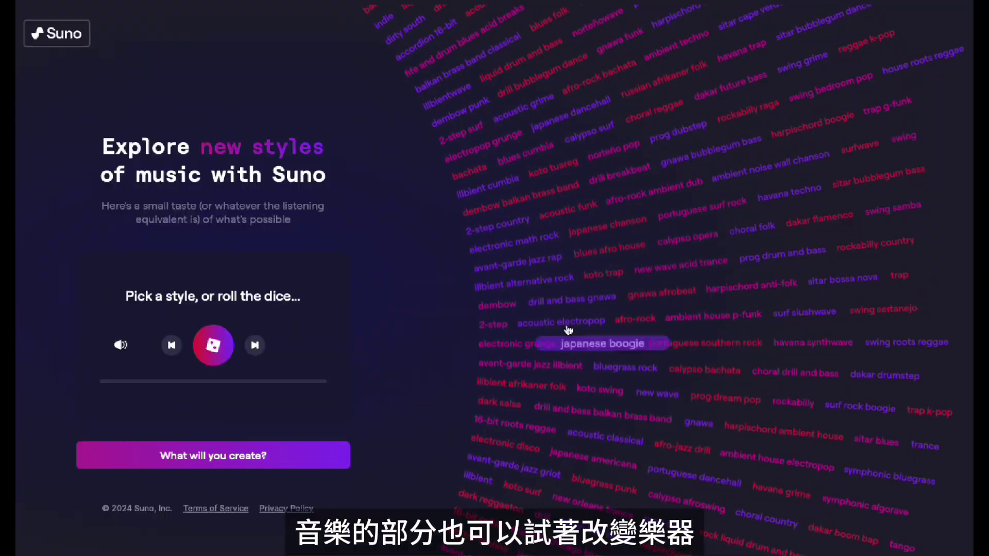
- Pick a music style to sample on Suno's style exploration page
{"action": "left_click", "coordinate": [567, 325]}
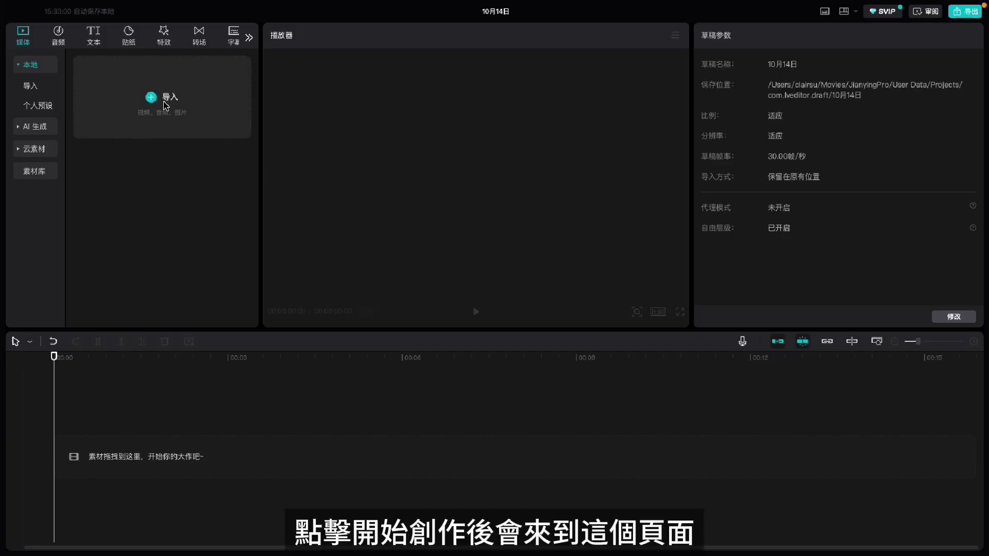
- Import all the MP4 clips and the cello, flute, jazz, piano and violin MP3 files from the demo folder into a JianYing project
{"action": "left_click", "coordinate": [151, 98]}
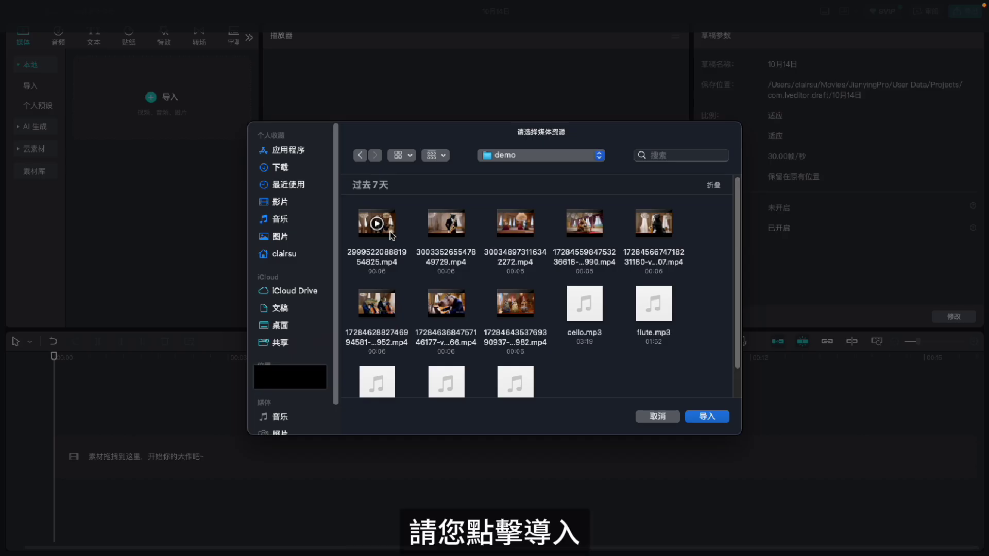
{"action": "scroll", "coordinate": [680, 317], "scroll_direction": "down", "scroll_amount": 1}
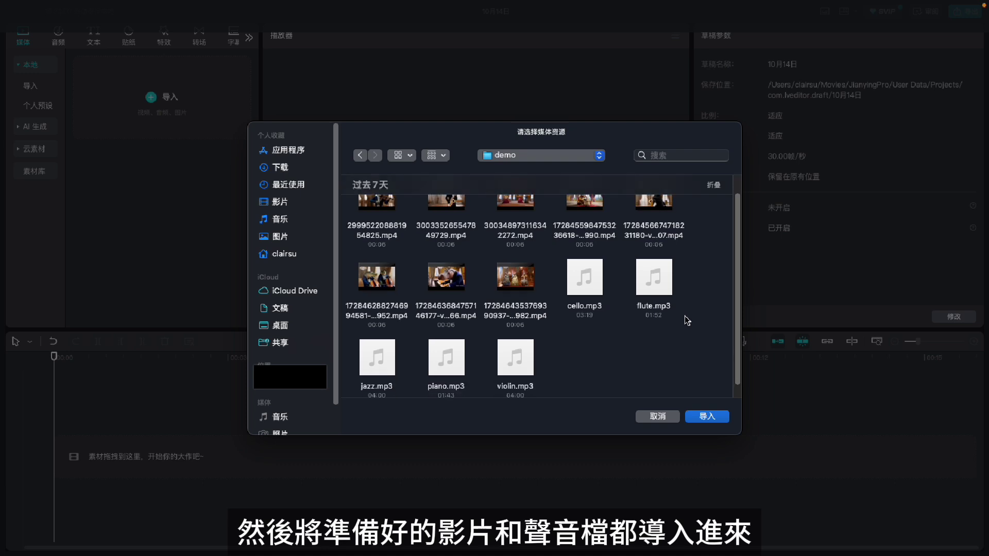
{"action": "scroll", "coordinate": [687, 321], "scroll_direction": "up", "scroll_amount": 1}
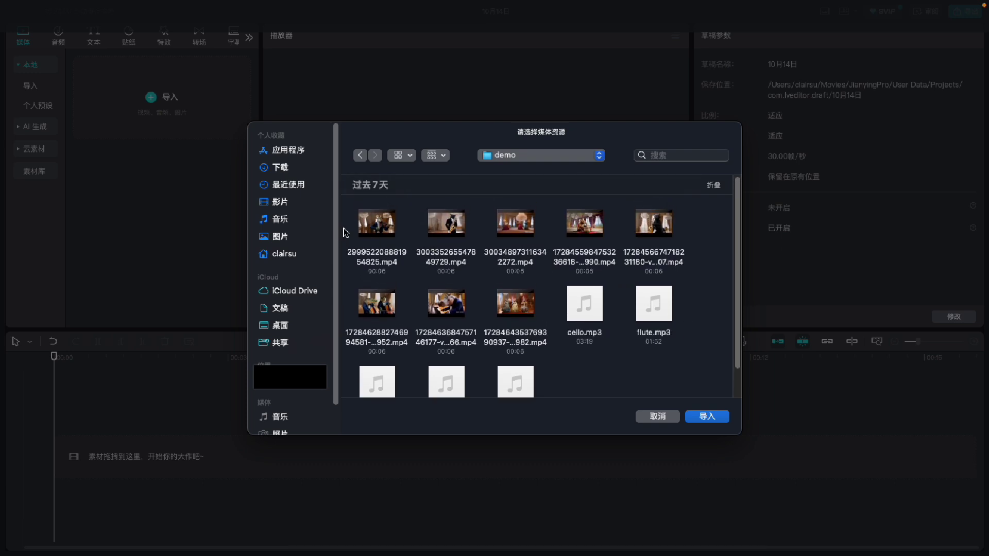
{"action": "left_click_drag", "start_coordinate": [344, 232], "coordinate": [704, 337]}
{"action": "scroll", "coordinate": [704, 337], "scroll_direction": "down", "scroll_amount": 3}
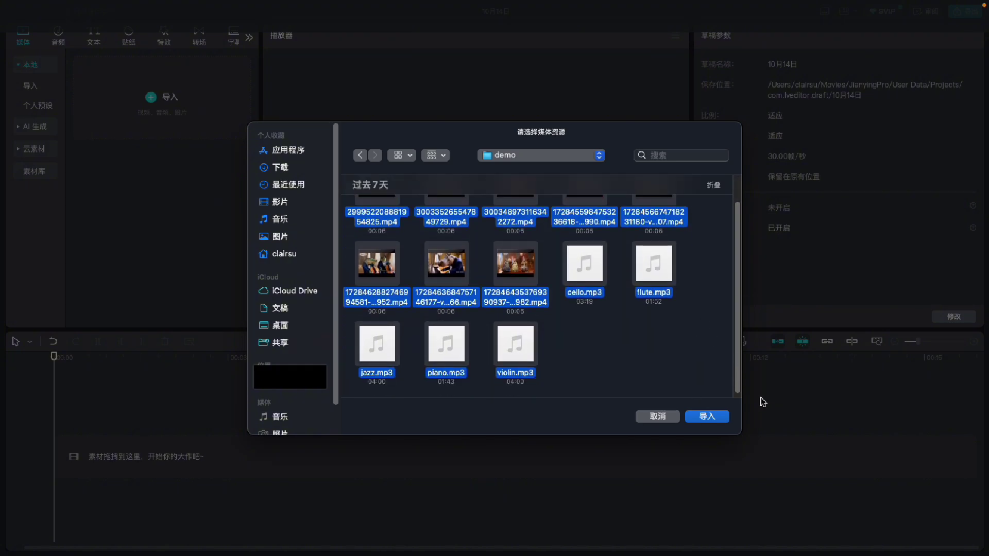
{"action": "left_click", "coordinate": [719, 418]}
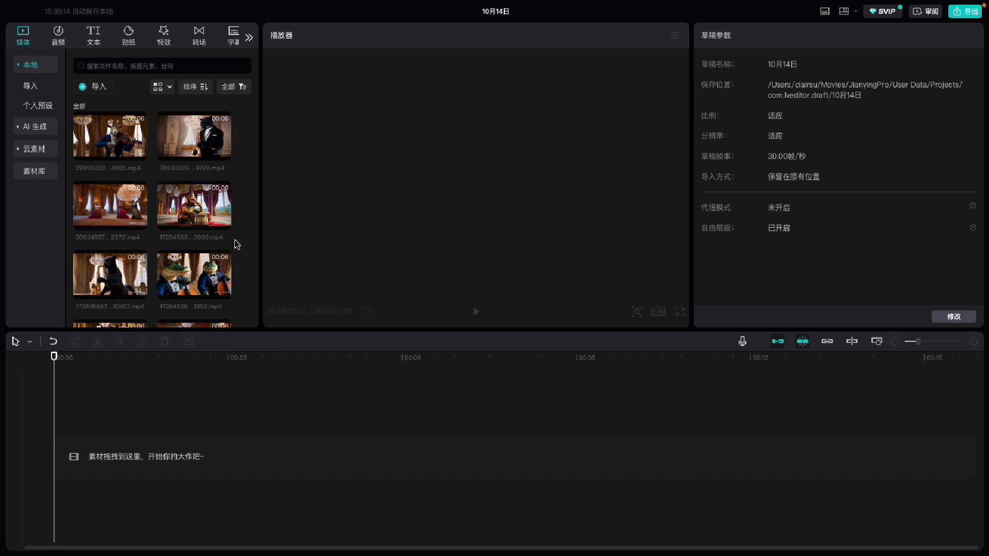
{"action": "scroll", "coordinate": [232, 252], "scroll_direction": "down", "scroll_amount": 3}
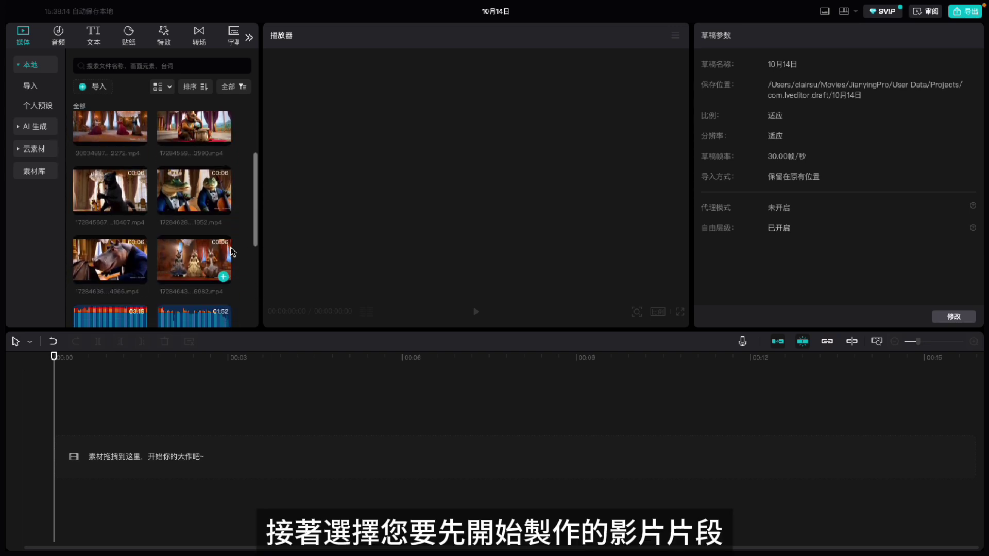
- Place the hippo piano clip at the start of the timeline and open the video's aspect ratio options
{"action": "left_click_drag", "start_coordinate": [110, 258], "coordinate": [113, 456]}
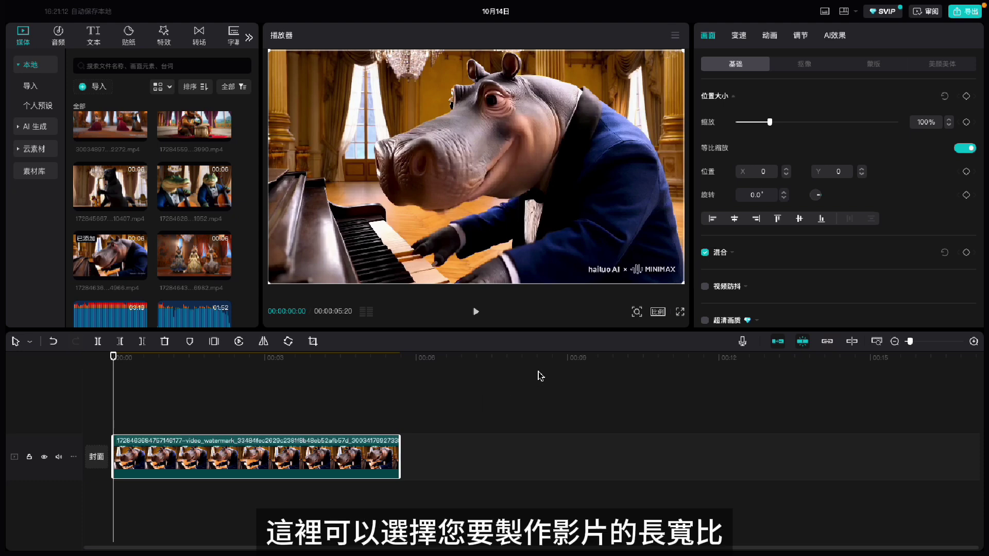
{"action": "left_click", "coordinate": [658, 312]}
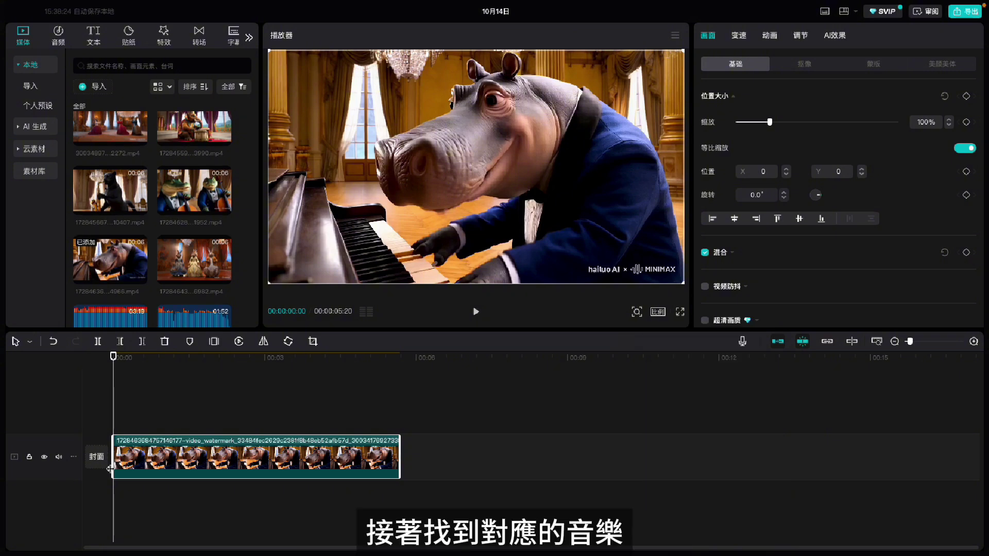
- Add piano.mp3 to the timeline beneath the hippo clip, starting at the beginning of the video
{"action": "scroll", "coordinate": [160, 288], "scroll_direction": "down", "scroll_amount": 3}
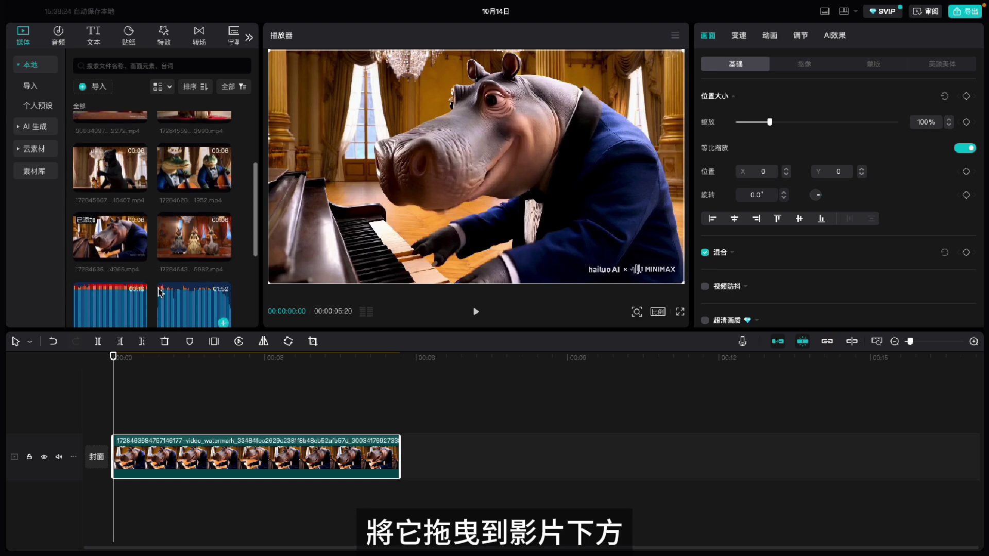
{"action": "scroll", "coordinate": [159, 293], "scroll_direction": "down", "scroll_amount": 1}
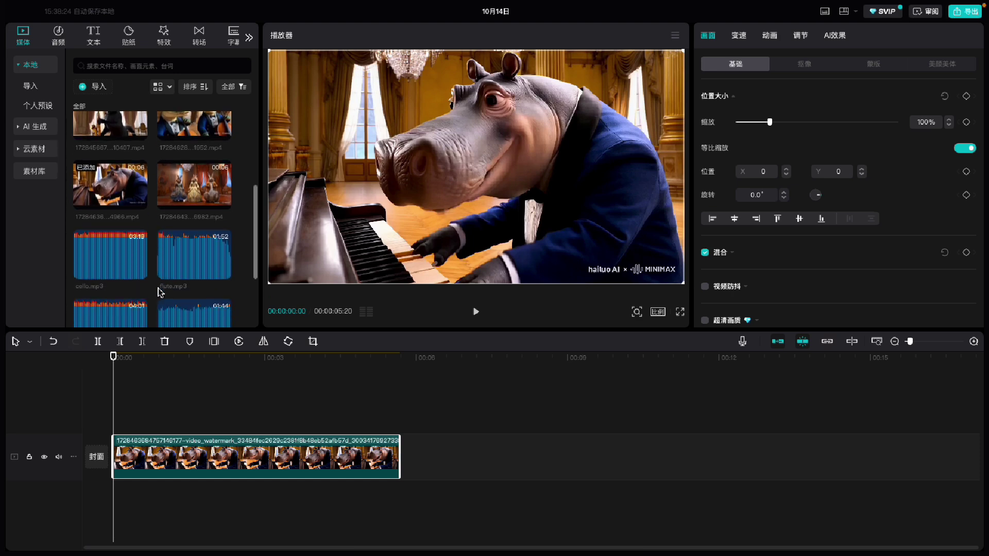
{"action": "scroll", "coordinate": [160, 293], "scroll_direction": "down", "scroll_amount": 4}
{"action": "scroll", "coordinate": [160, 292], "scroll_direction": "down", "scroll_amount": 1}
{"action": "left_click_drag", "start_coordinate": [185, 235], "coordinate": [114, 496]}
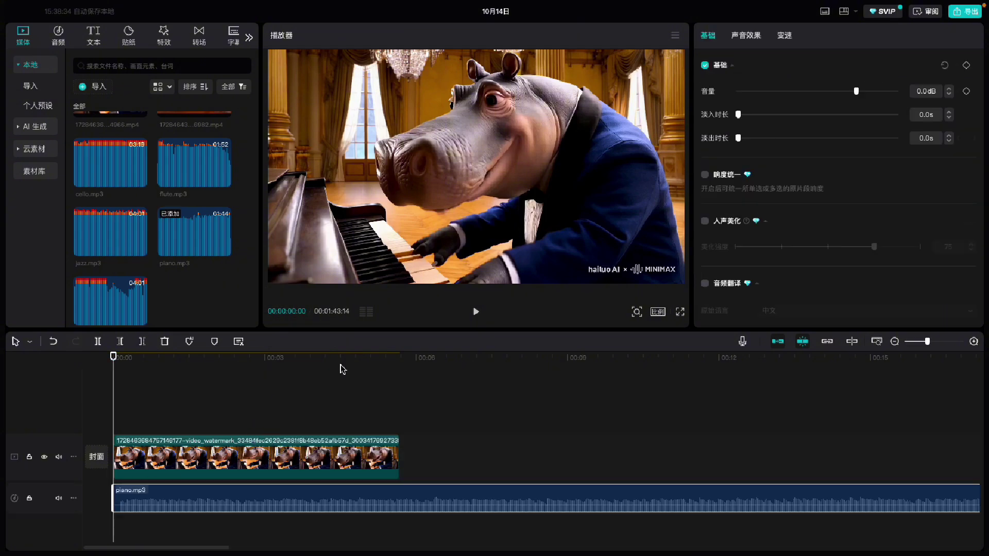
- Preview the piano music with the clip and trim the end of piano.mp3 back to 00:00:06:09
{"action": "left_click", "coordinate": [477, 313]}
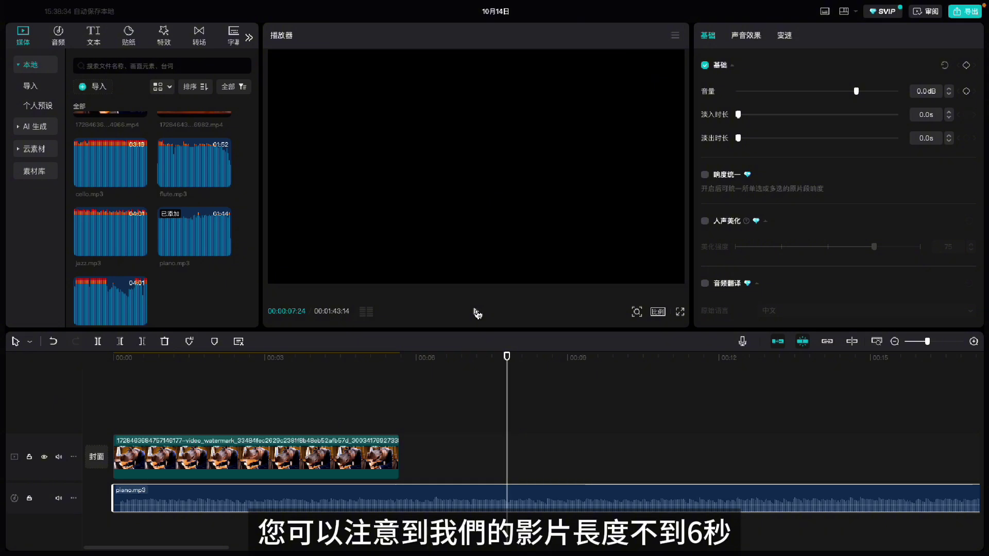
{"action": "left_click_drag", "start_coordinate": [507, 356], "coordinate": [431, 368]}
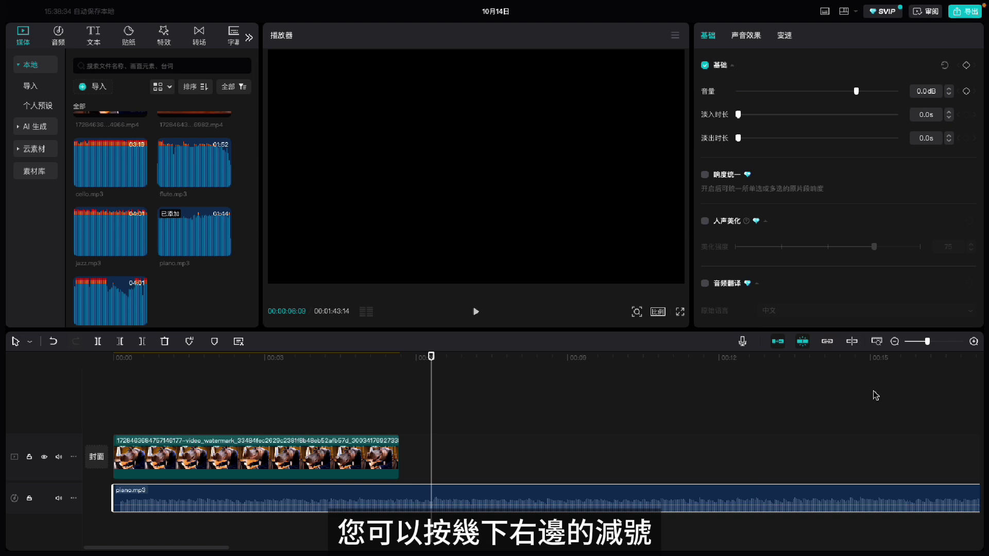
{"action": "left_click", "coordinate": [894, 342]}
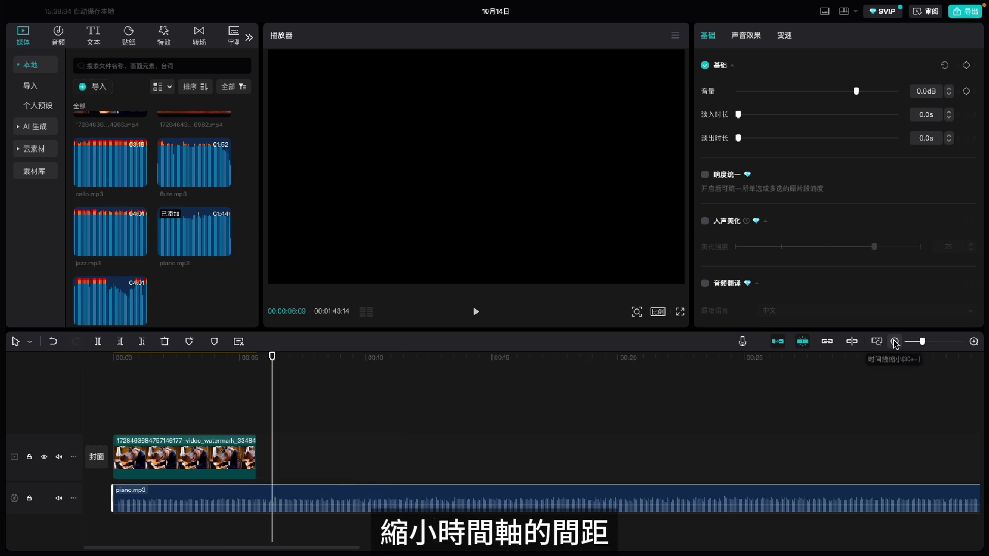
{"action": "left_click", "coordinate": [894, 341]}
{"action": "left_click", "coordinate": [895, 342]}
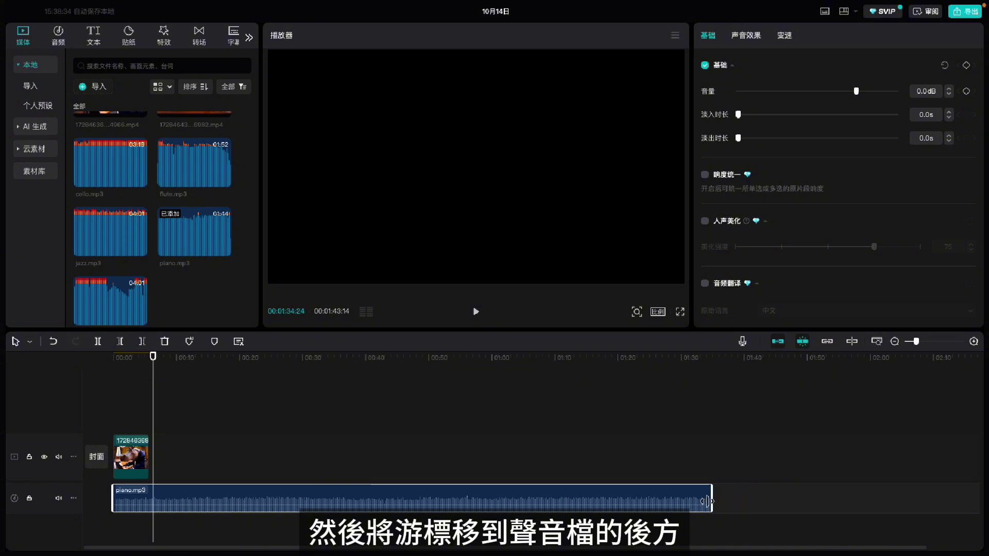
{"action": "left_click_drag", "start_coordinate": [657, 505], "coordinate": [152, 546]}
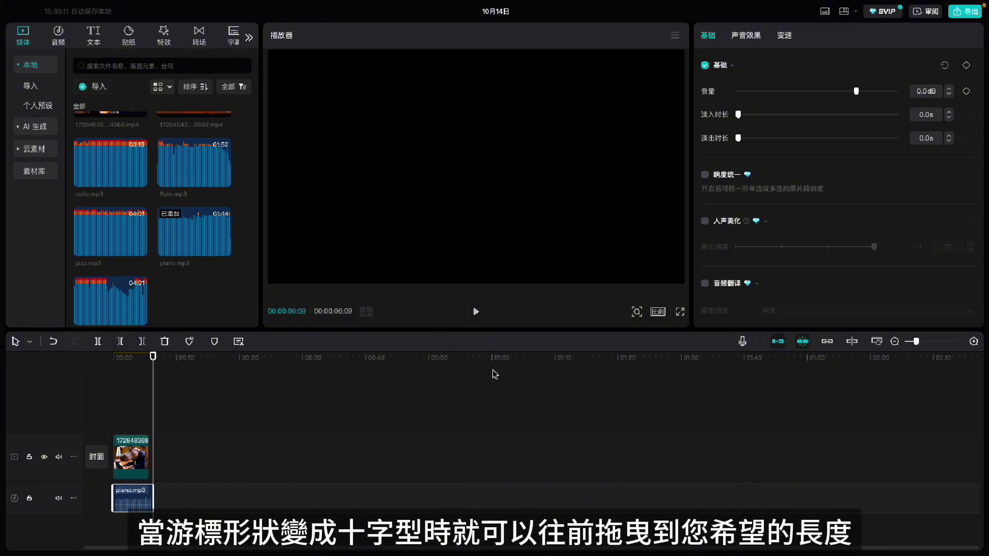
- Play a short part of the hippo clip together with the trimmed piano music
{"action": "left_click", "coordinate": [973, 342]}
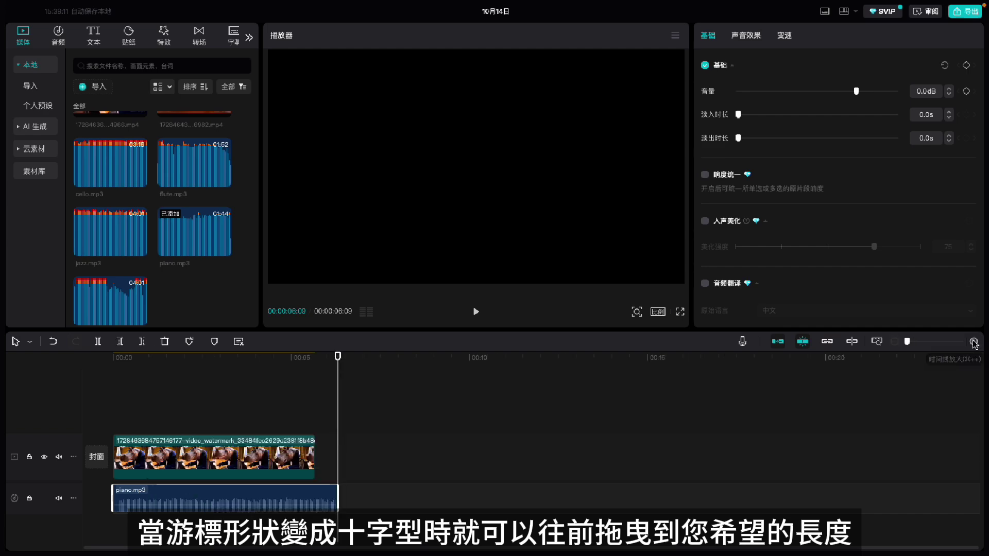
{"action": "left_click_drag", "start_coordinate": [562, 359], "coordinate": [262, 434]}
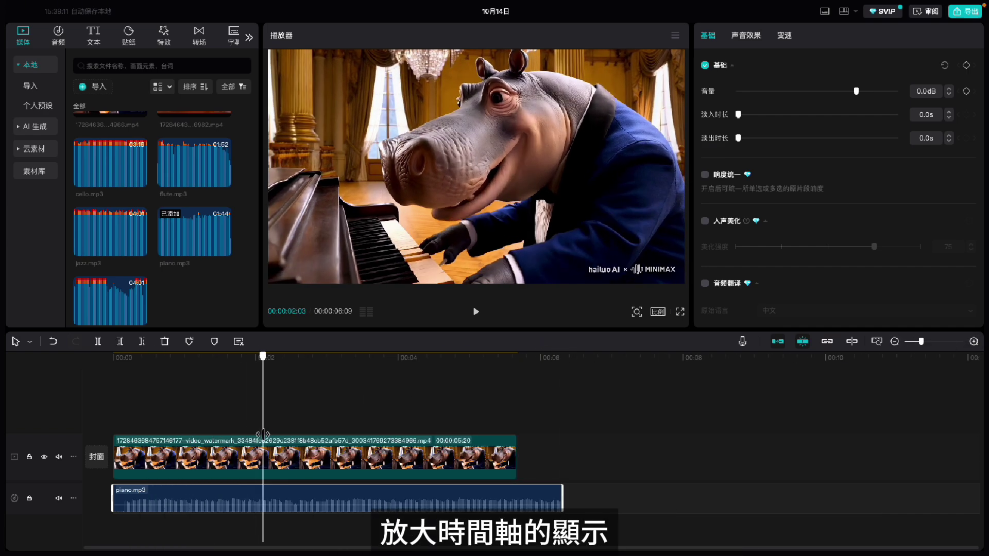
{"action": "left_click", "coordinate": [476, 313]}
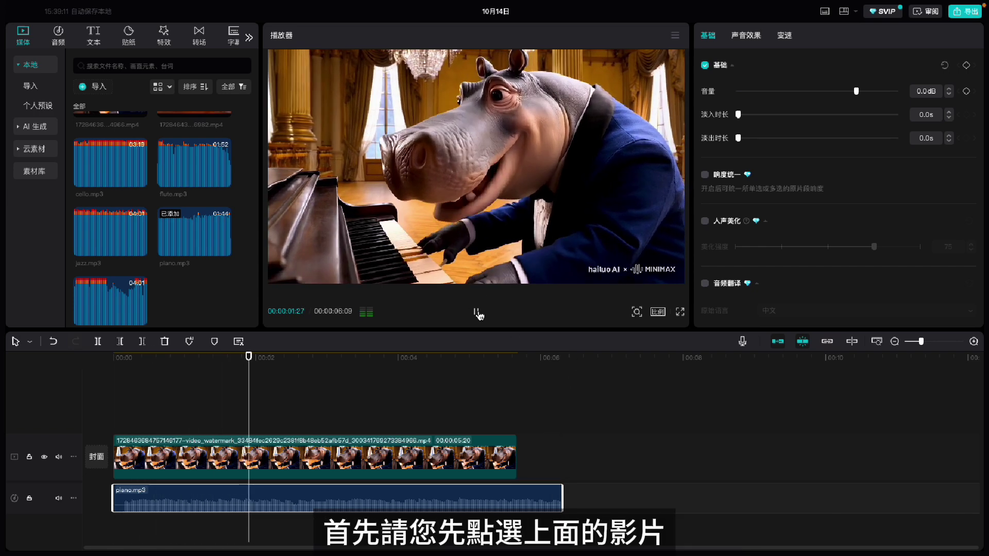
{"action": "left_click", "coordinate": [477, 313]}
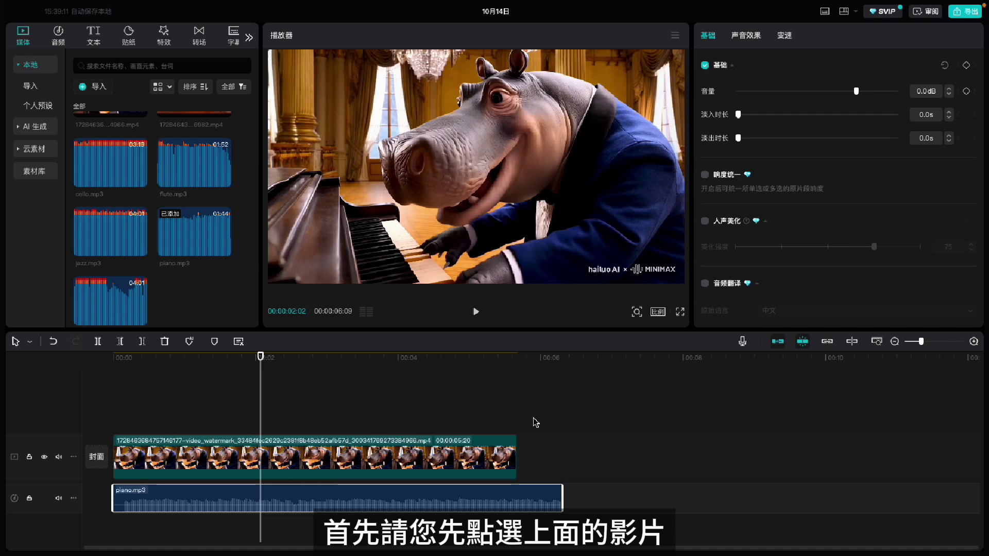
- Paste a copy of the hippo clip directly after the original on the main track and trim it to the end of piano.mp3
{"action": "left_click", "coordinate": [456, 464]}
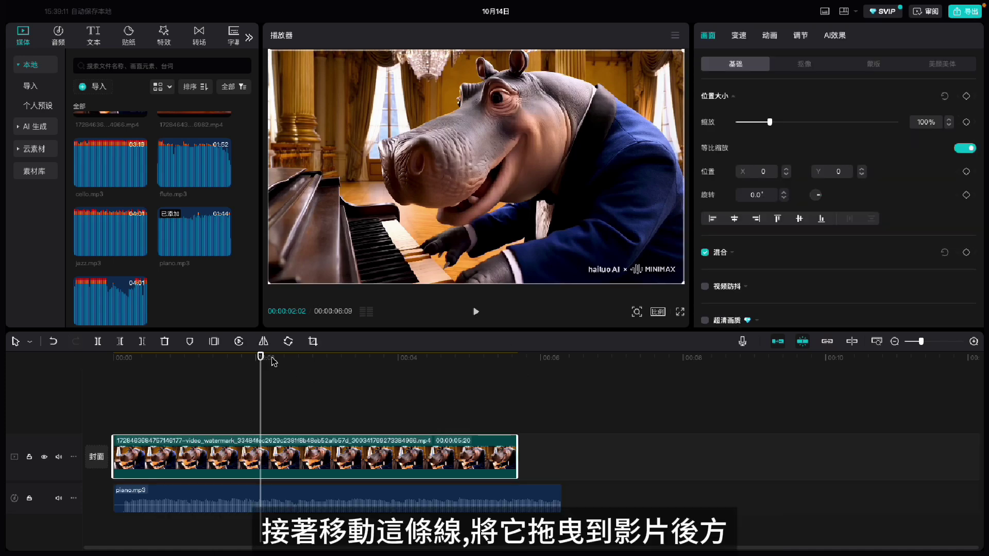
{"action": "left_click_drag", "start_coordinate": [259, 359], "coordinate": [517, 360]}
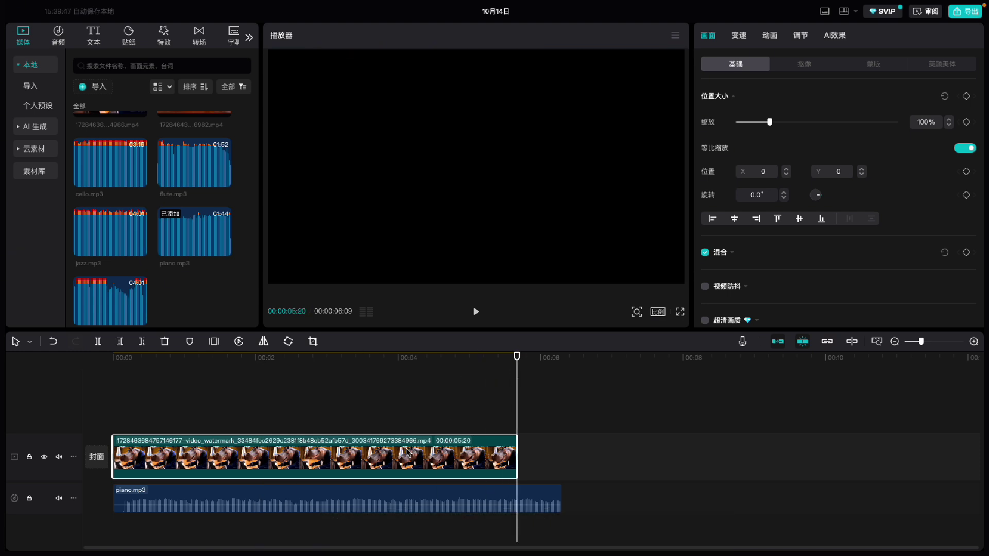
{"action": "key", "text": "ctrl+v"}
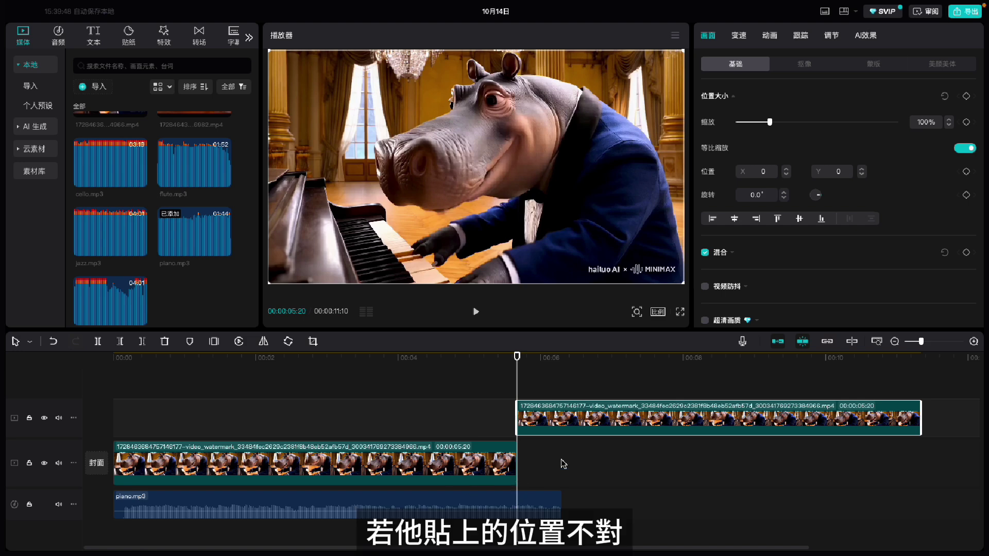
{"action": "left_click_drag", "start_coordinate": [560, 418], "coordinate": [561, 465]}
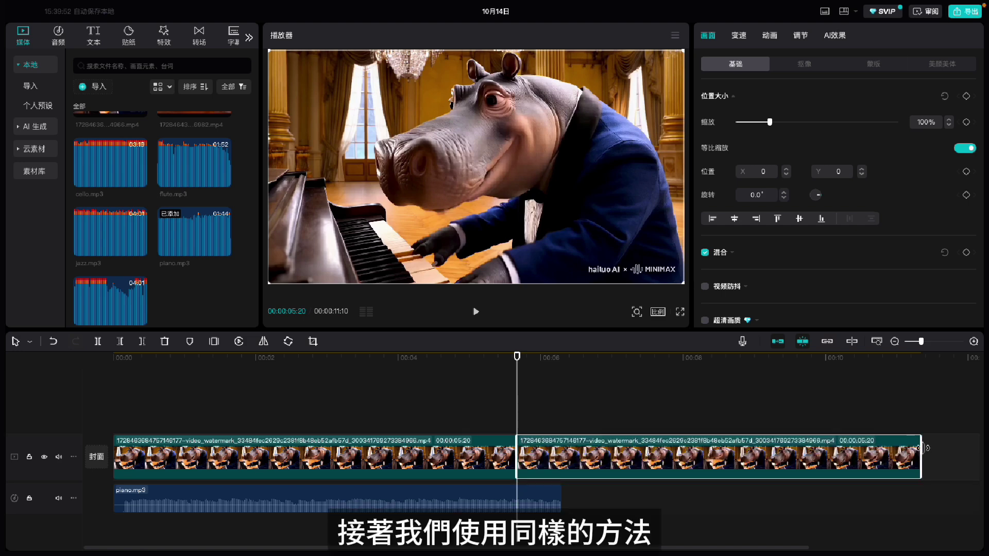
{"action": "left_click_drag", "start_coordinate": [922, 447], "coordinate": [563, 490]}
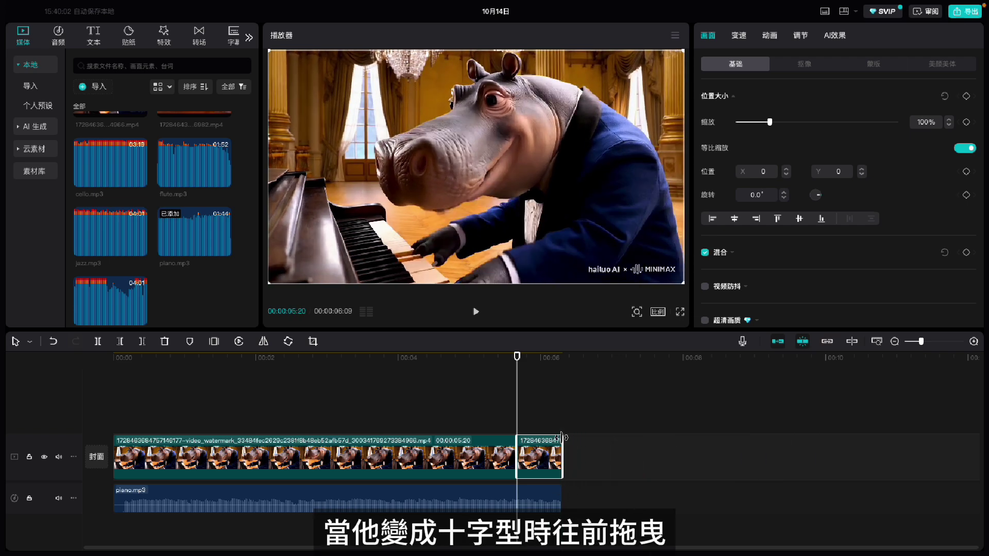
{"action": "left_click", "coordinate": [553, 420]}
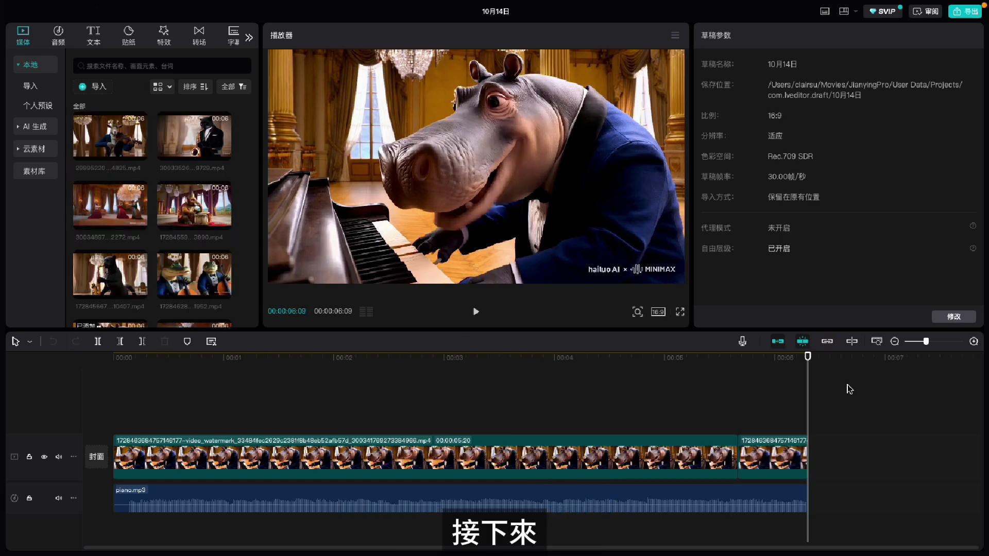
- Append the clip of three standing rabbits and the rabbit flute clip 300348973116342272.mp4 after the piano section
{"action": "left_click", "coordinate": [896, 345]}
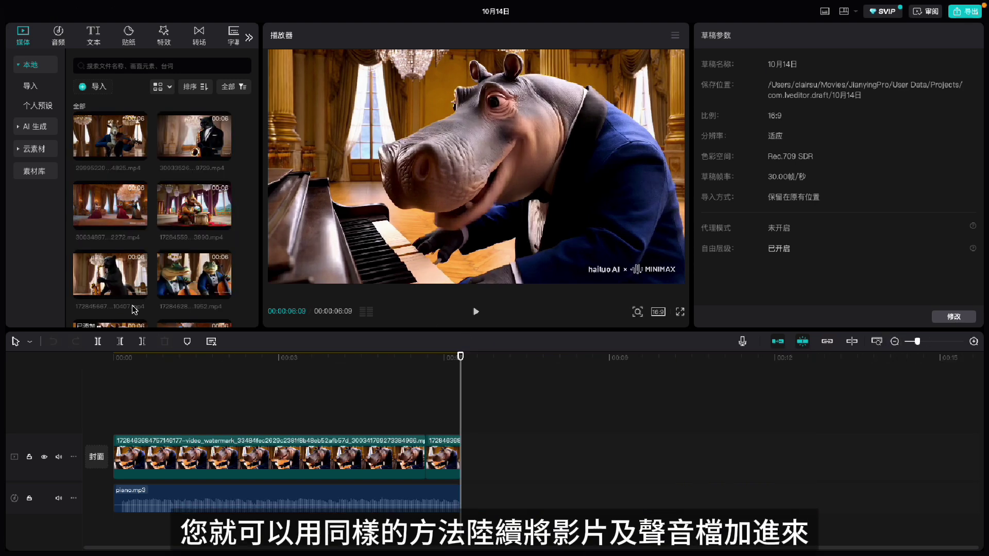
{"action": "scroll", "coordinate": [102, 215], "scroll_direction": "down", "scroll_amount": 3}
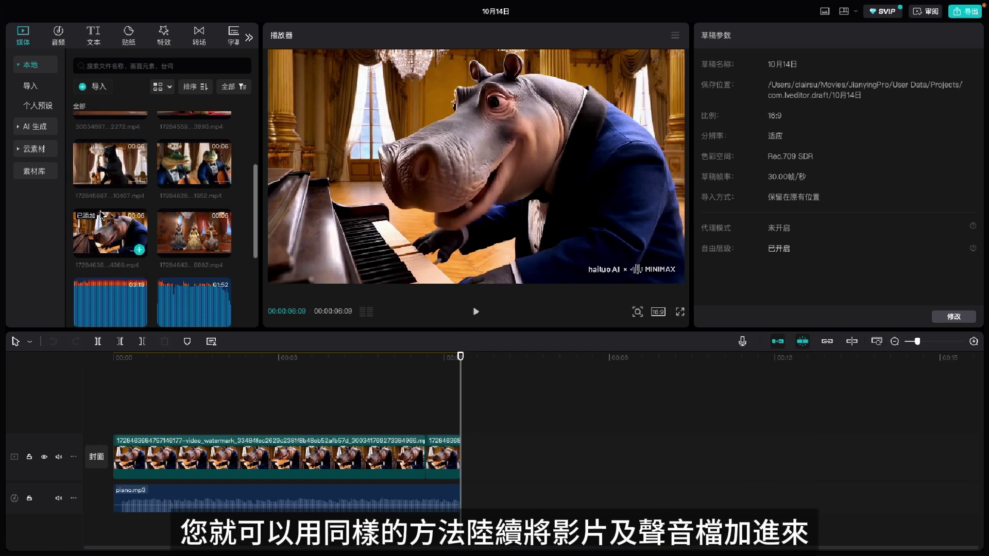
{"action": "left_click_drag", "start_coordinate": [137, 205], "coordinate": [474, 448]}
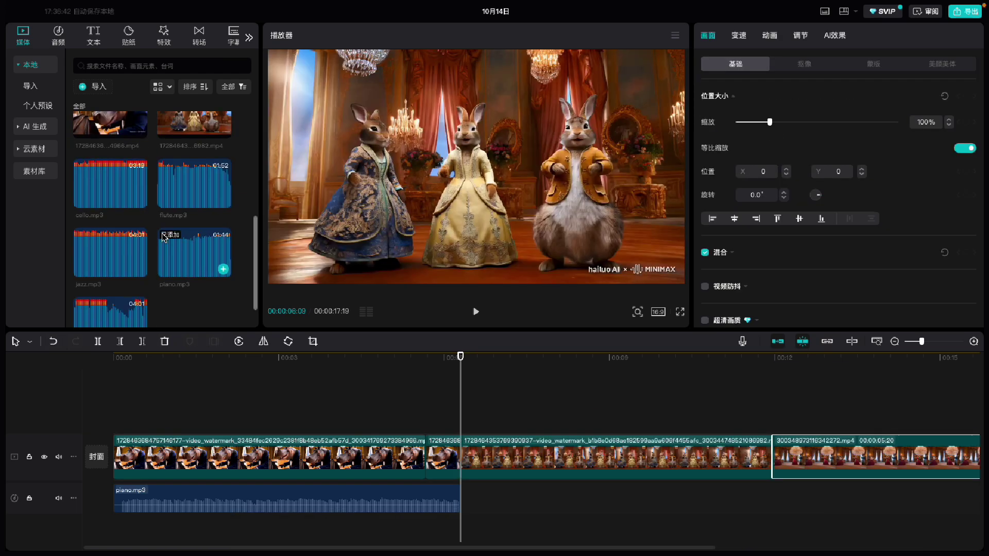
- Cut the flute music at 00:00:20:12, append a second copy of the rabbit flute clip, and play back that section
{"action": "scroll", "coordinate": [679, 355], "scroll_direction": "right", "scroll_amount": 5}
{"action": "left_click", "coordinate": [644, 356]}
{"action": "key", "text": "ctrl+b"}
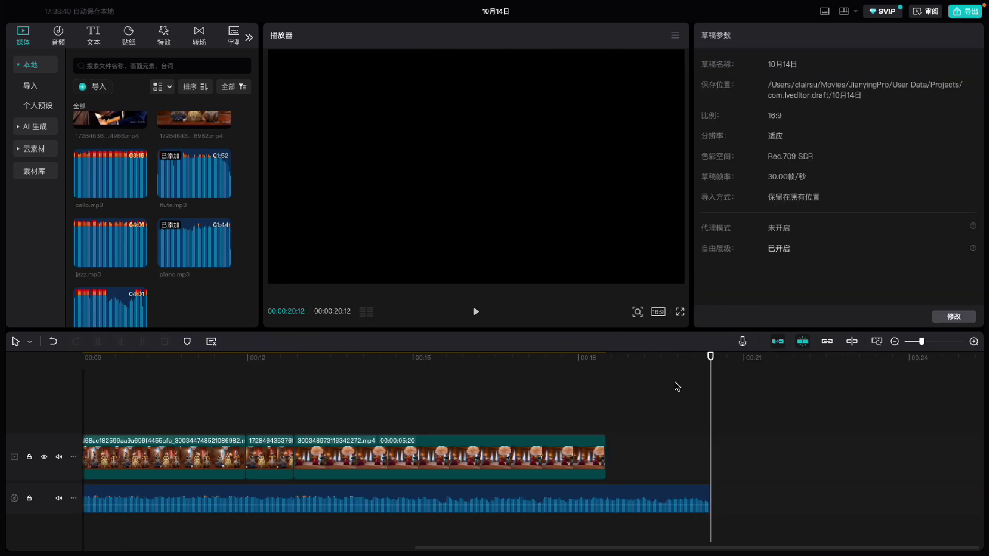
{"action": "key", "text": "ctrl+v"}
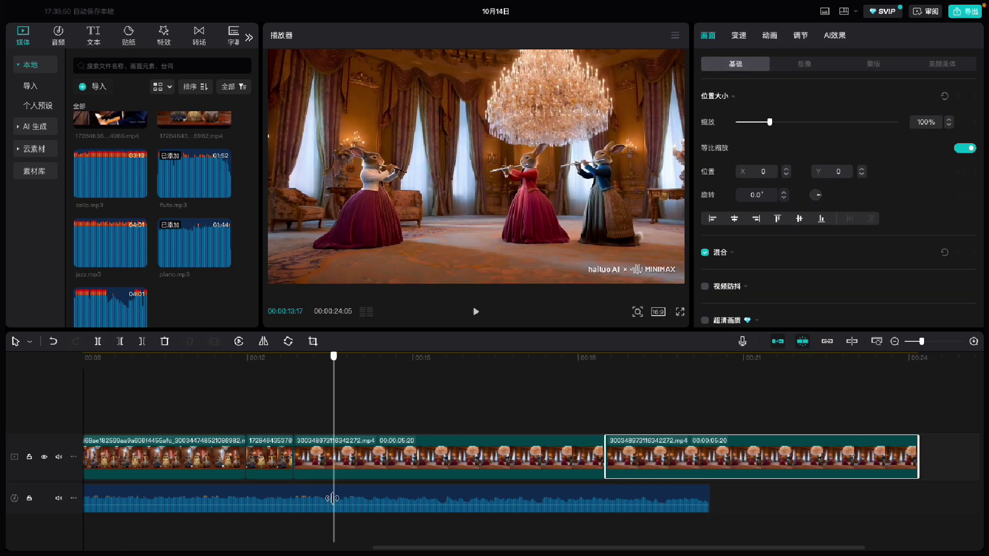
{"action": "left_click", "coordinate": [475, 311]}
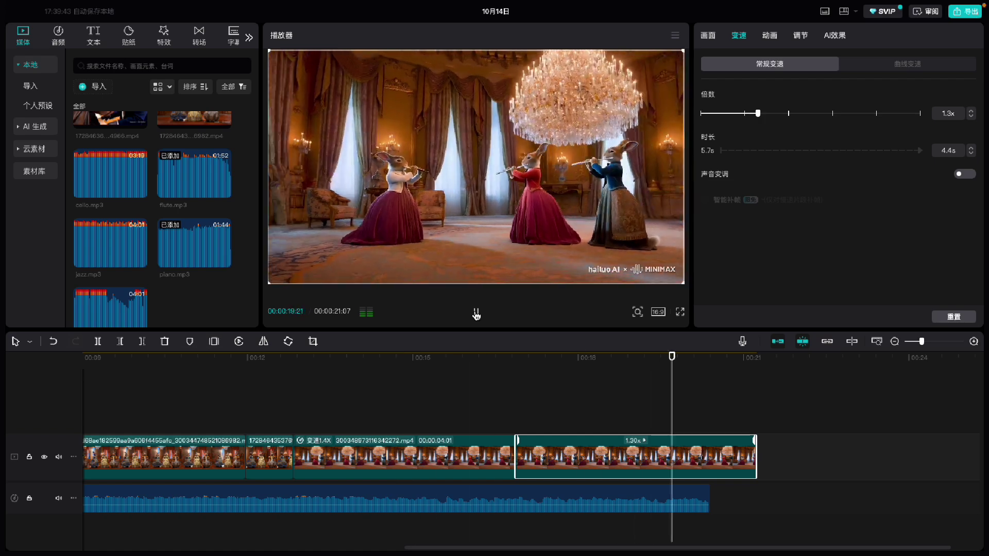
{"action": "left_click", "coordinate": [476, 311]}
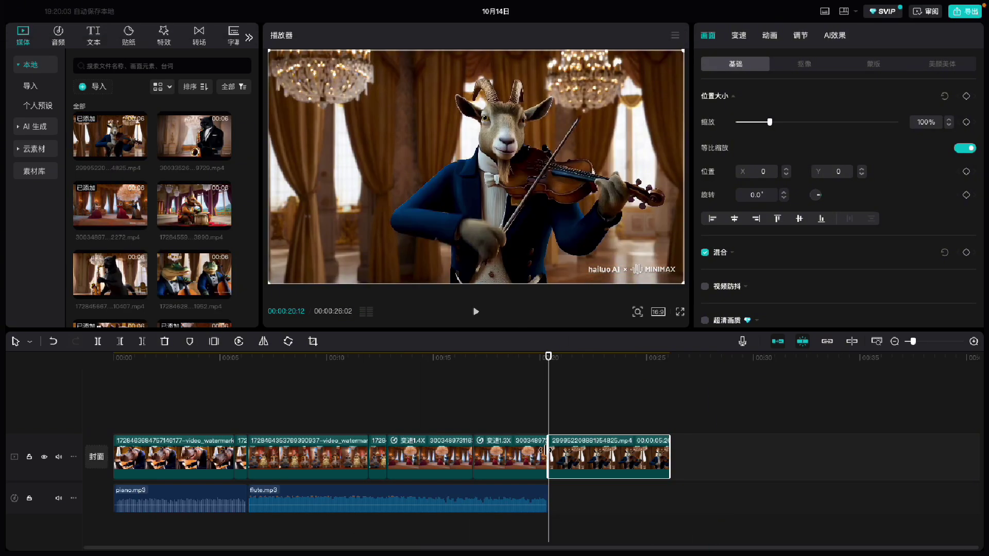
- Place violin.mp3 beneath the goat violinist clip and add a copy of that clip directly after it on the main track
{"action": "scroll", "coordinate": [152, 216], "scroll_direction": "down", "scroll_amount": 5}
{"action": "left_click_drag", "start_coordinate": [185, 287], "coordinate": [559, 484]}
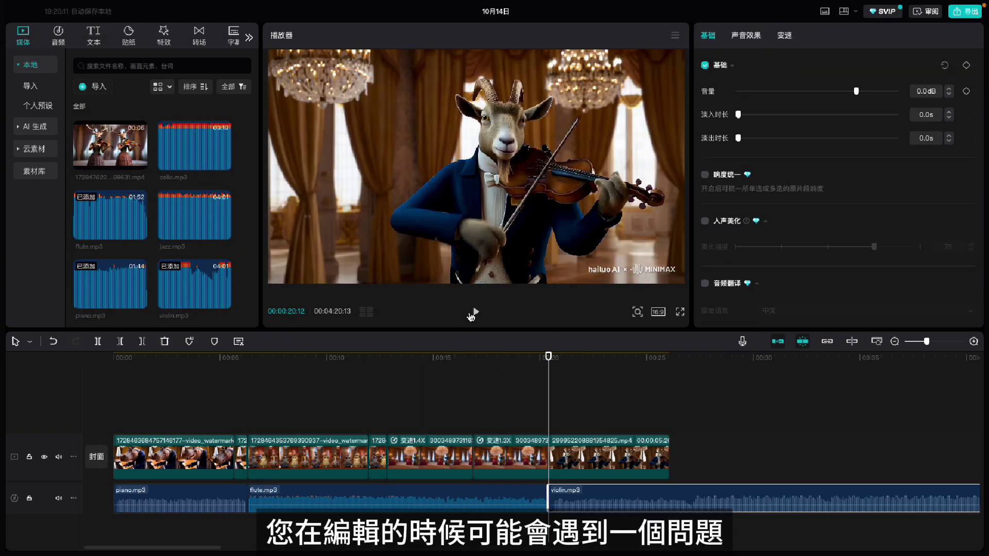
{"action": "left_click", "coordinate": [476, 314]}
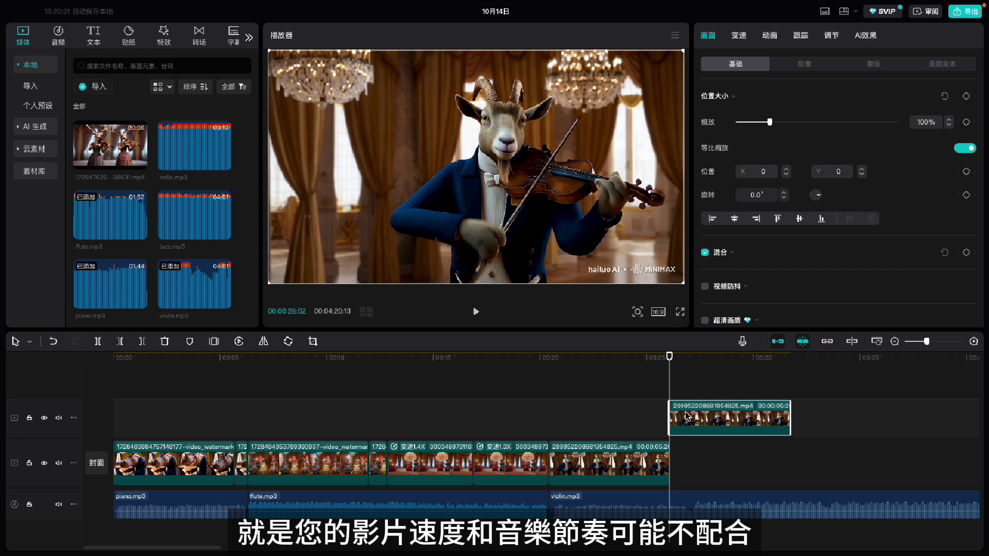
{"action": "left_click_drag", "start_coordinate": [687, 416], "coordinate": [687, 458]}
- Play the goat violinist section from its start to compare the bowing speed with the music's rhythm
{"action": "left_click", "coordinate": [549, 357]}
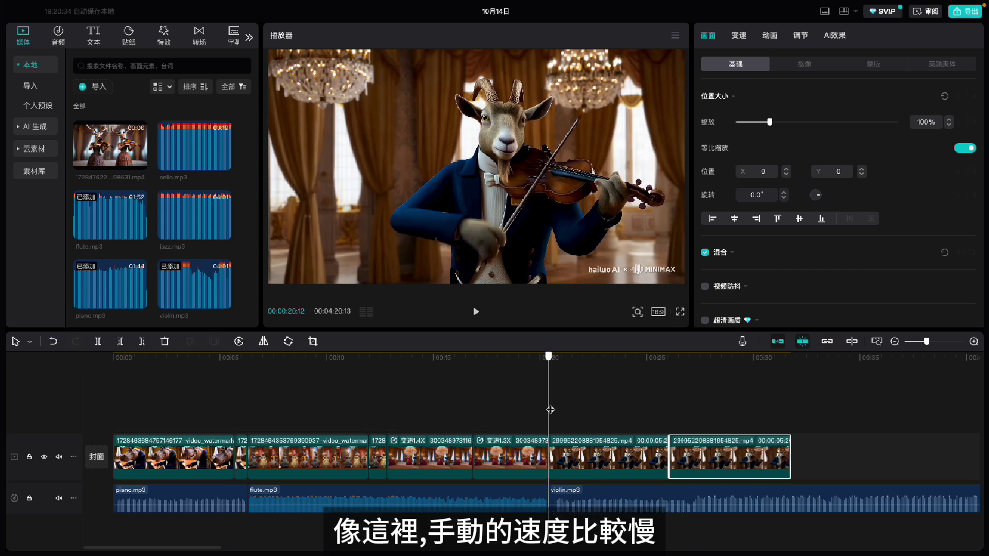
{"action": "left_click", "coordinate": [474, 313]}
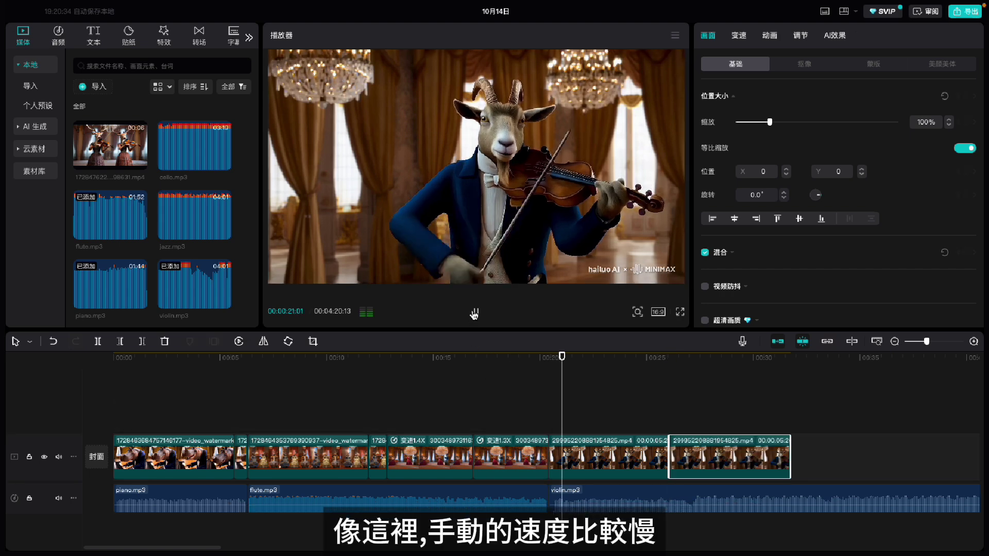
{"action": "left_click", "coordinate": [474, 313]}
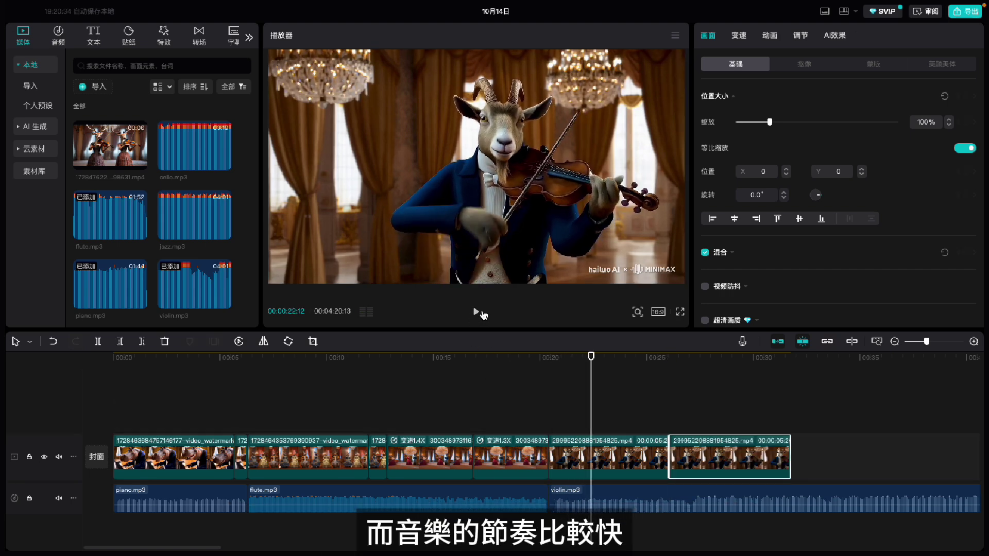
- Set the playback speed of the second goat violinist clip to 2.0x
{"action": "left_click", "coordinate": [738, 36]}
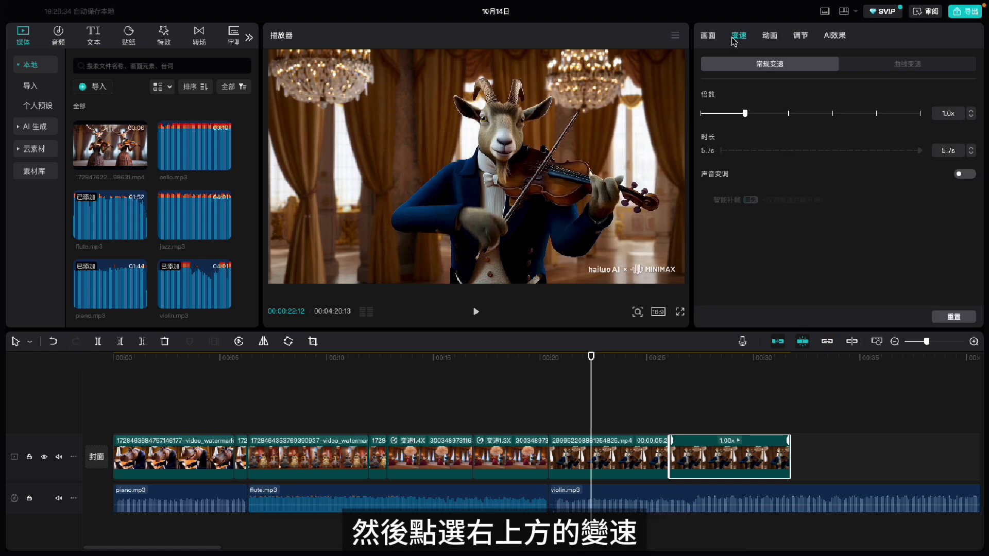
{"action": "left_click", "coordinate": [789, 114]}
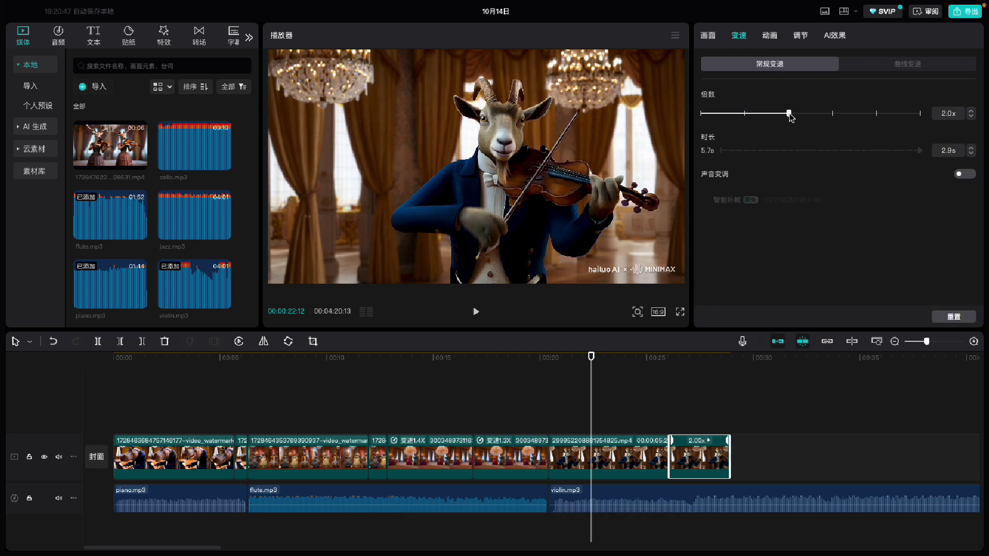
- Set the first goat violinist clip's playback speed to 2.0x and play the section from its start
{"action": "left_click", "coordinate": [631, 461]}
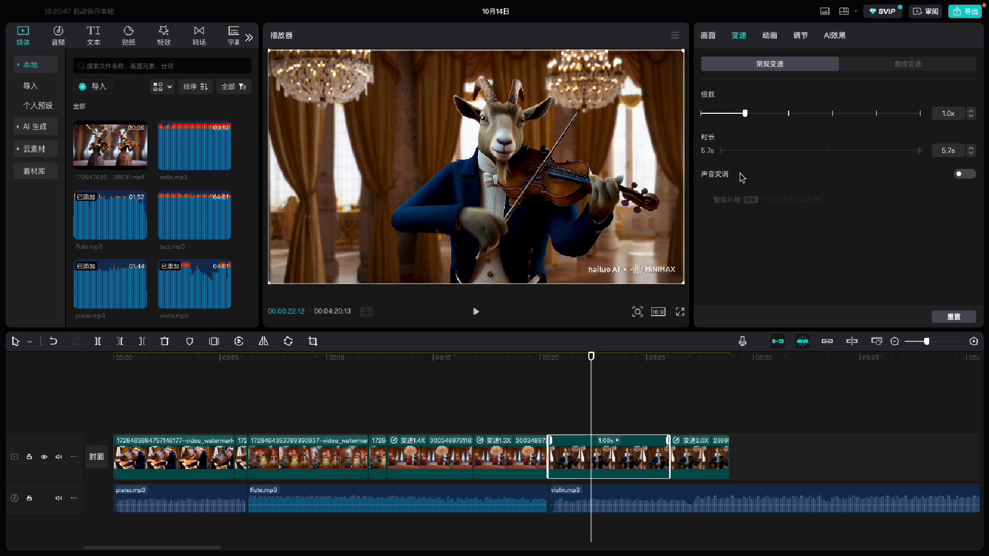
{"action": "left_click", "coordinate": [789, 115]}
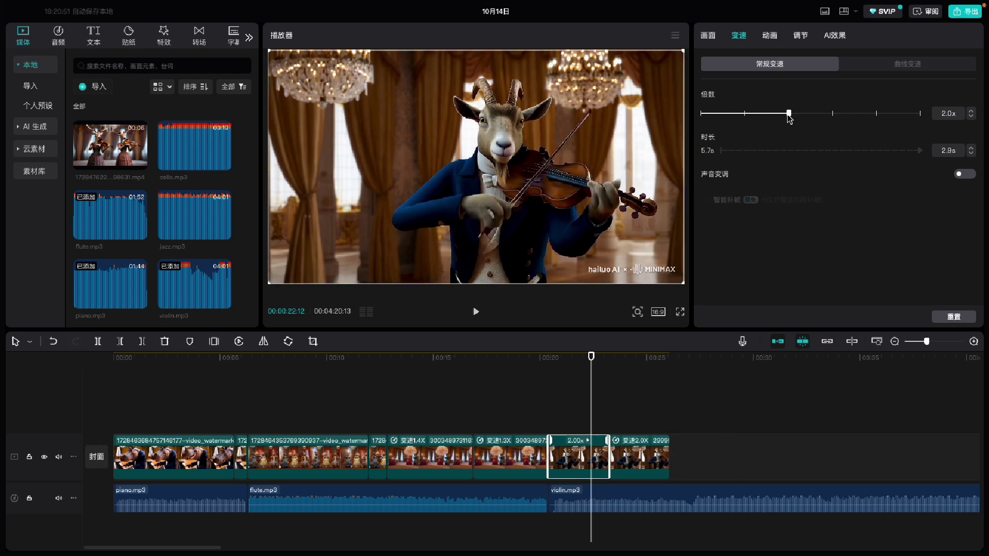
{"action": "left_click_drag", "start_coordinate": [591, 359], "coordinate": [549, 389]}
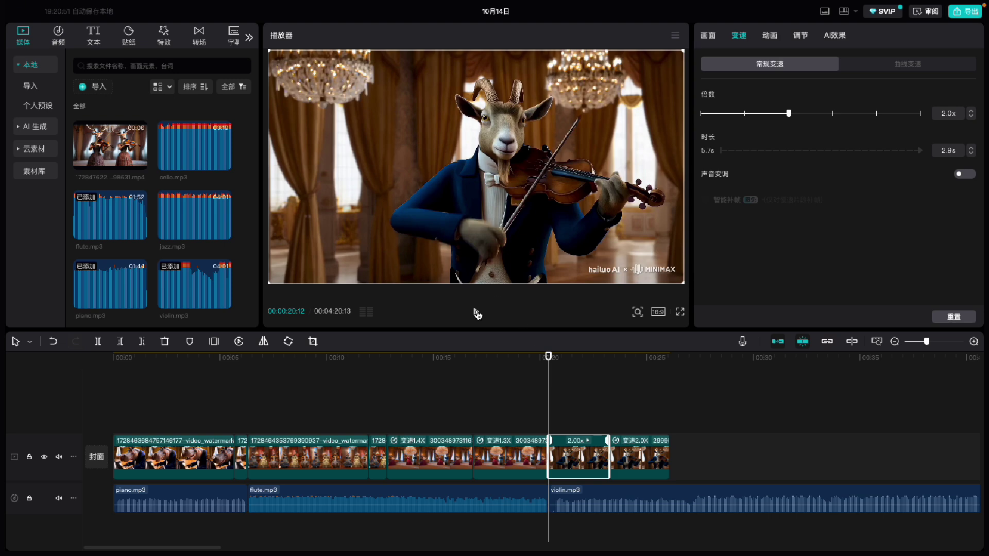
{"action": "left_click", "coordinate": [476, 312]}
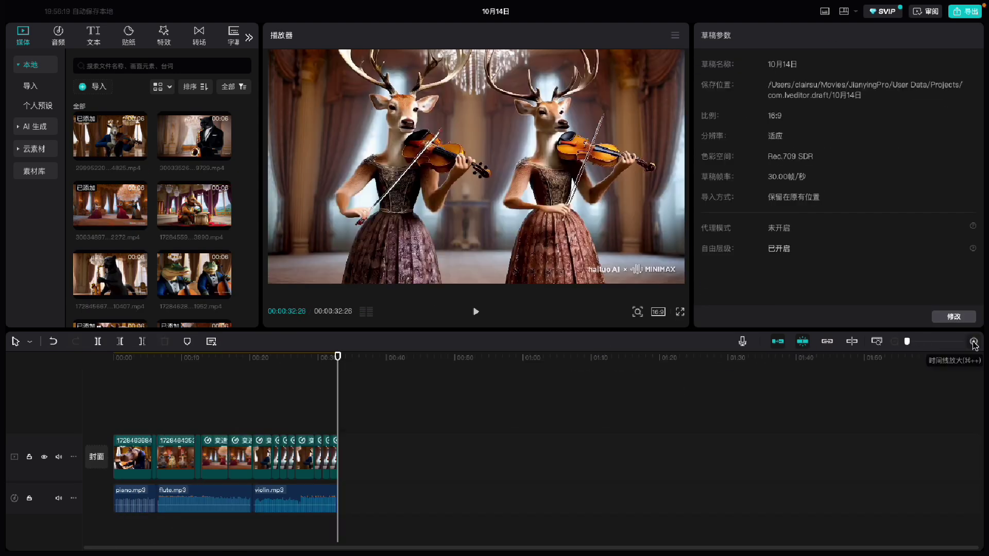
- Play back the cut from the second rabbit flute clip to the goat violinist clip
{"action": "left_click", "coordinate": [973, 342]}
{"action": "left_click", "coordinate": [973, 341]}
{"action": "left_click", "coordinate": [974, 341]}
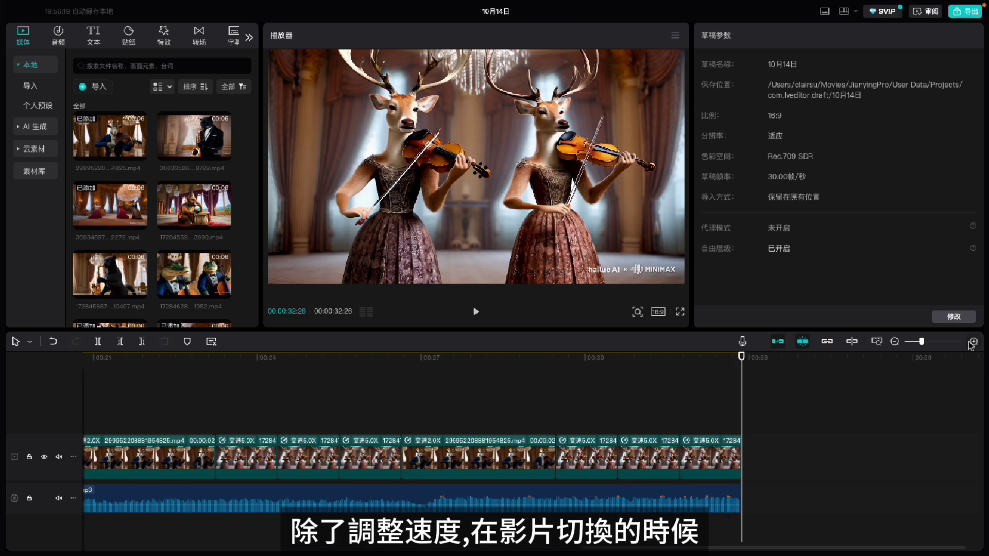
{"action": "scroll", "coordinate": [556, 407], "scroll_direction": "left", "scroll_amount": 10}
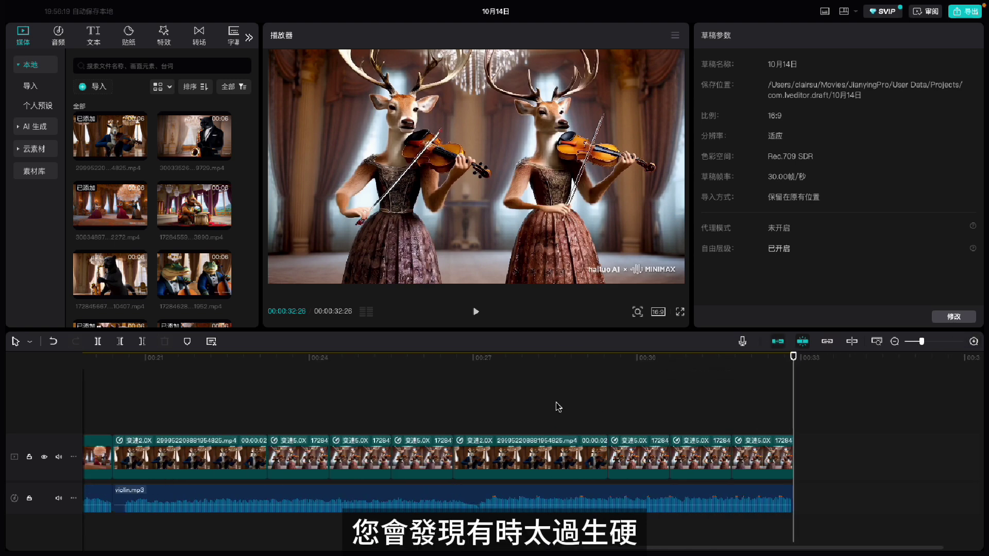
{"action": "left_click", "coordinate": [481, 422]}
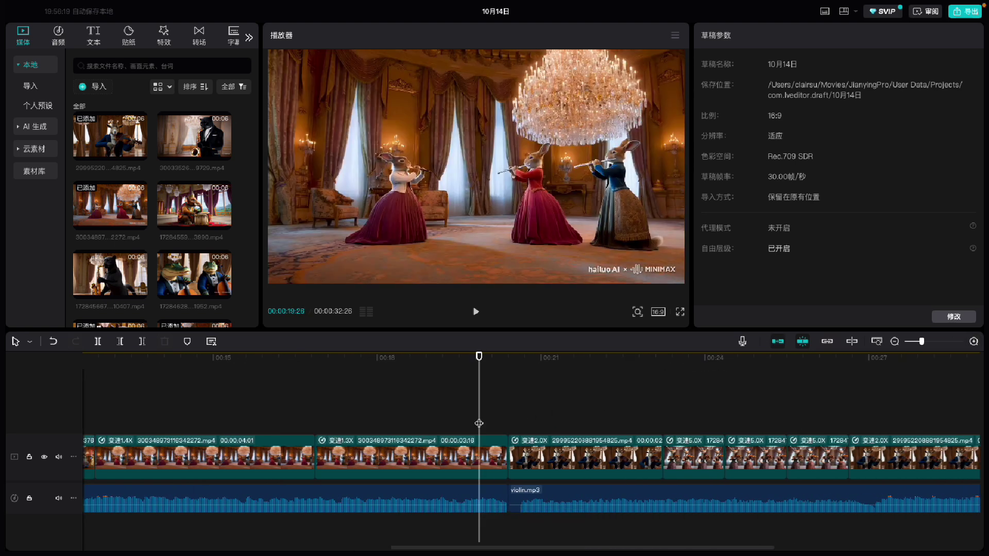
{"action": "left_click", "coordinate": [475, 313]}
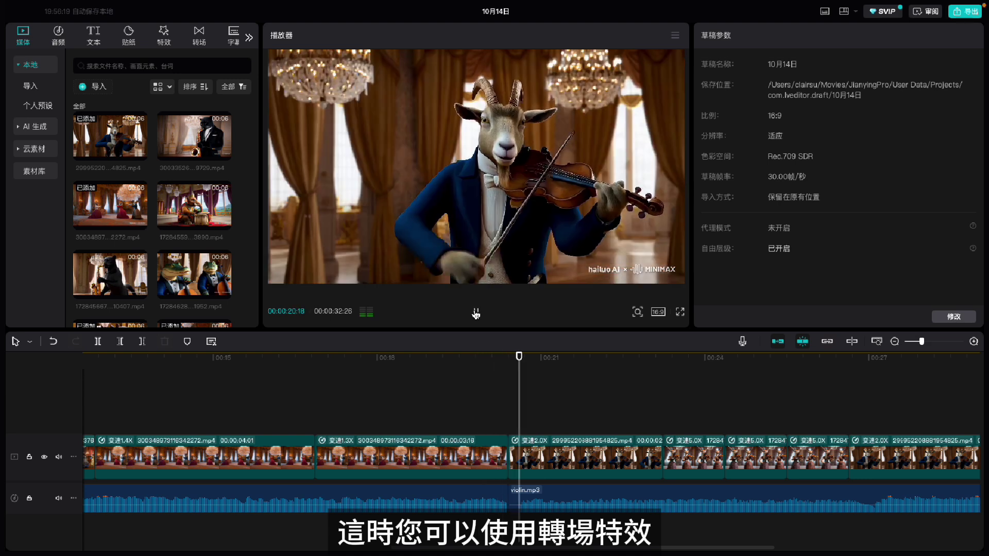
{"action": "left_click", "coordinate": [549, 358]}
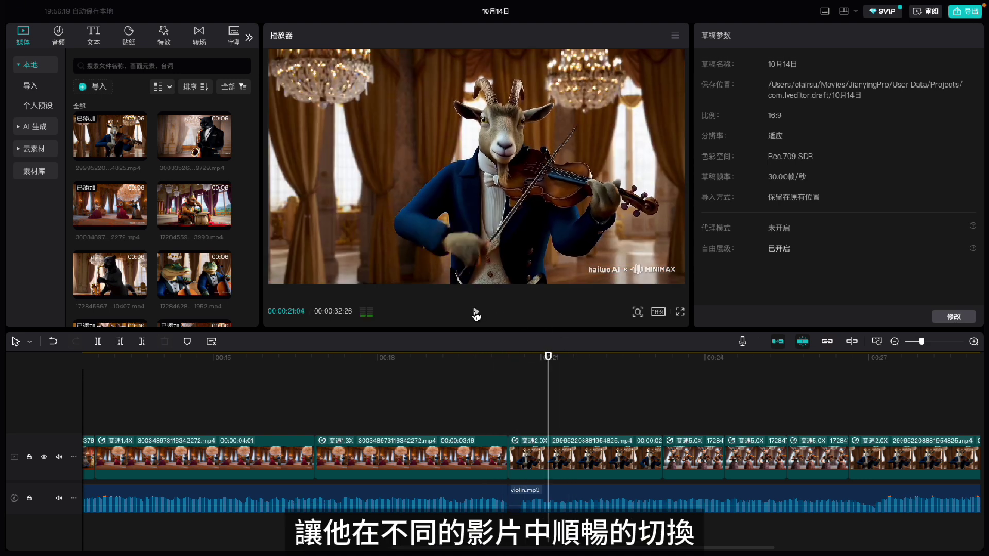
- Add the 叠化 transition between the rabbit flute clip and the goat violinist clip, accepting the added repeated frames
{"action": "left_click_drag", "start_coordinate": [548, 359], "coordinate": [507, 387]}
{"action": "left_click", "coordinate": [198, 36]}
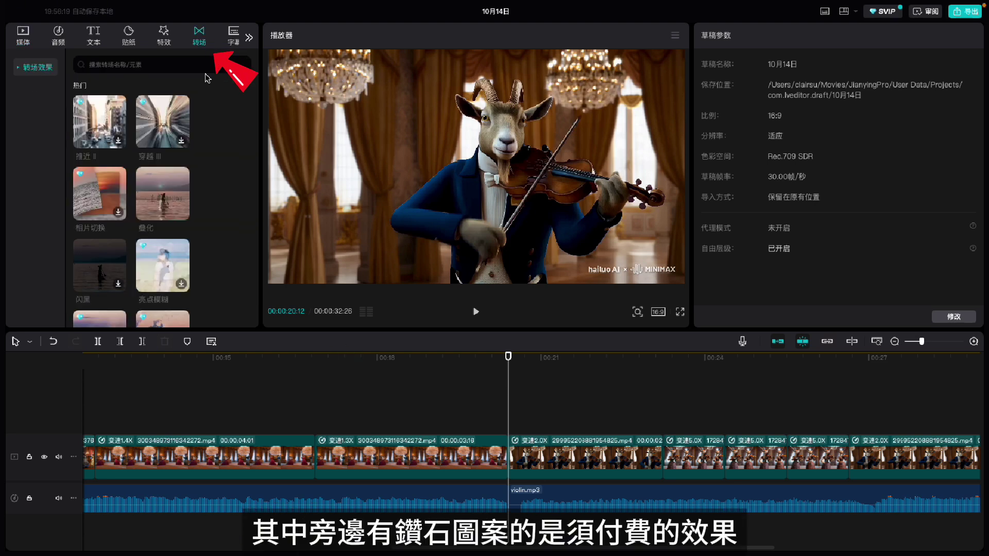
{"action": "scroll", "coordinate": [164, 263], "scroll_direction": "down", "scroll_amount": 2}
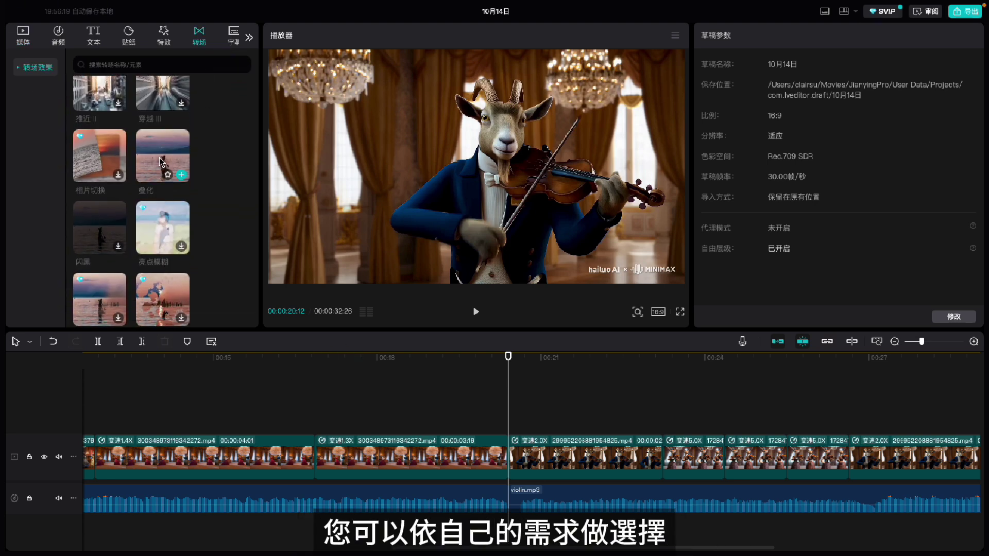
{"action": "left_click_drag", "start_coordinate": [162, 163], "coordinate": [496, 460]}
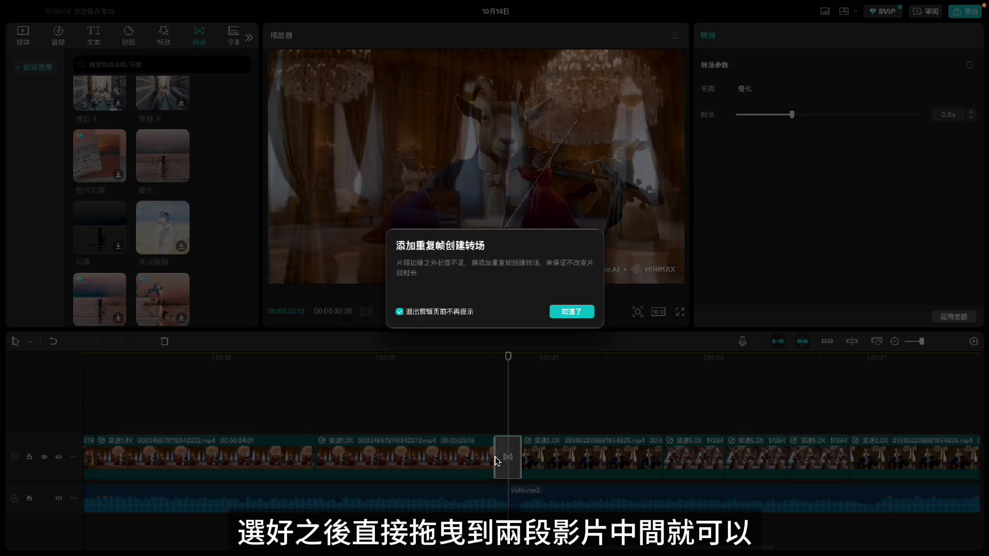
{"action": "left_click", "coordinate": [572, 313]}
- Play back the 叠化 transition between the rabbit flute and goat violinist clips
{"action": "left_click_drag", "start_coordinate": [508, 359], "coordinate": [434, 392]}
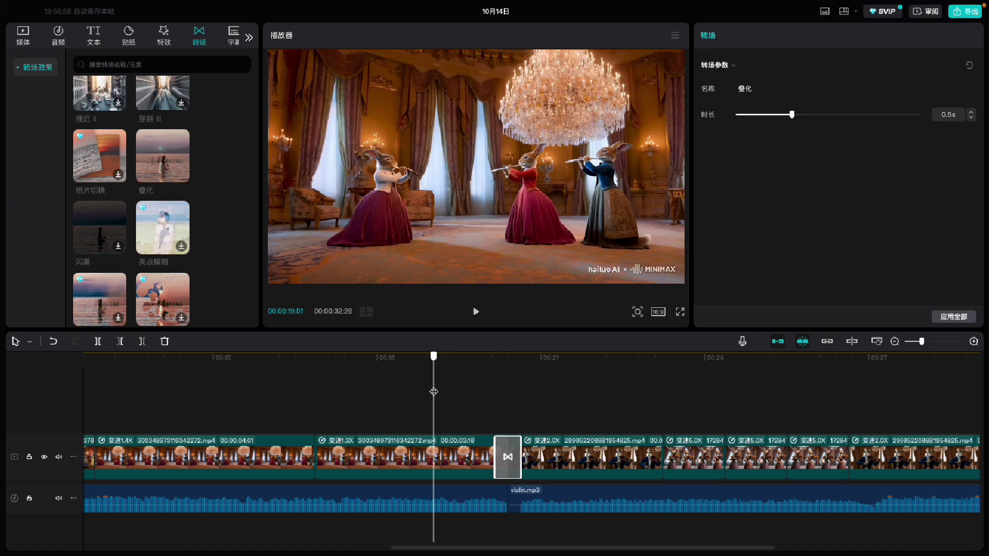
{"action": "left_click", "coordinate": [476, 313]}
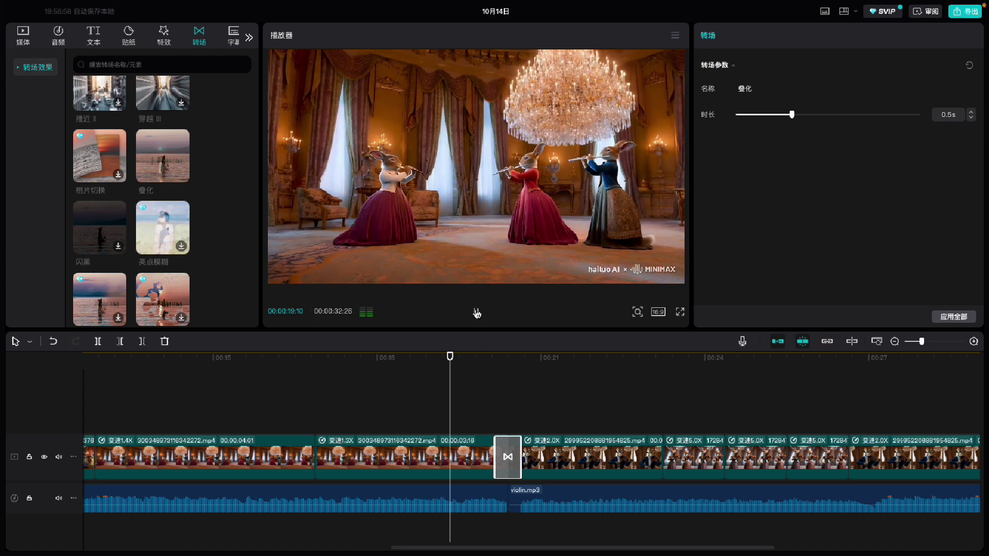
{"action": "left_click", "coordinate": [476, 312]}
- Replace the transition between the rabbit flute and goat violinist clips with 推近 and play it back
{"action": "scroll", "coordinate": [205, 249], "scroll_direction": "down", "scroll_amount": 3}
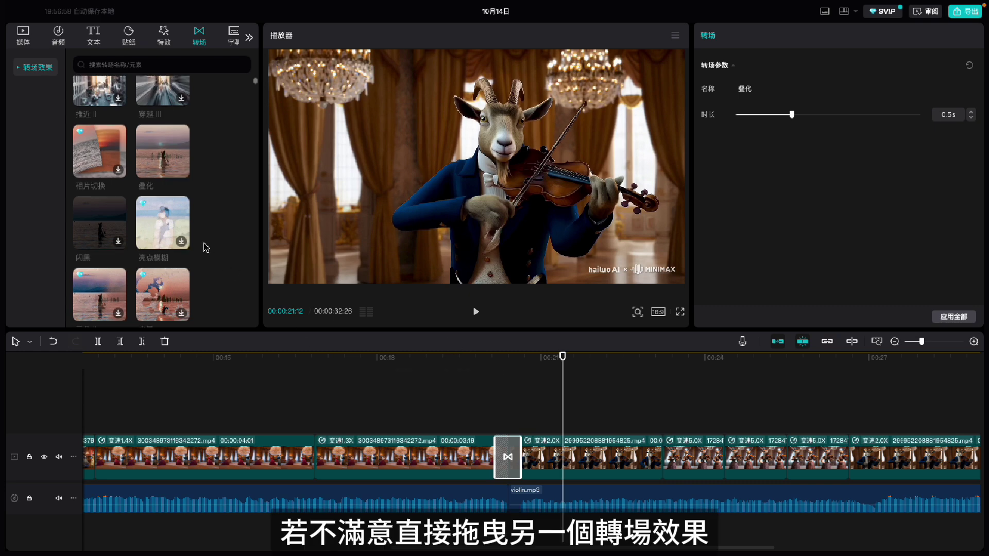
{"action": "scroll", "coordinate": [205, 246], "scroll_direction": "down", "scroll_amount": 1}
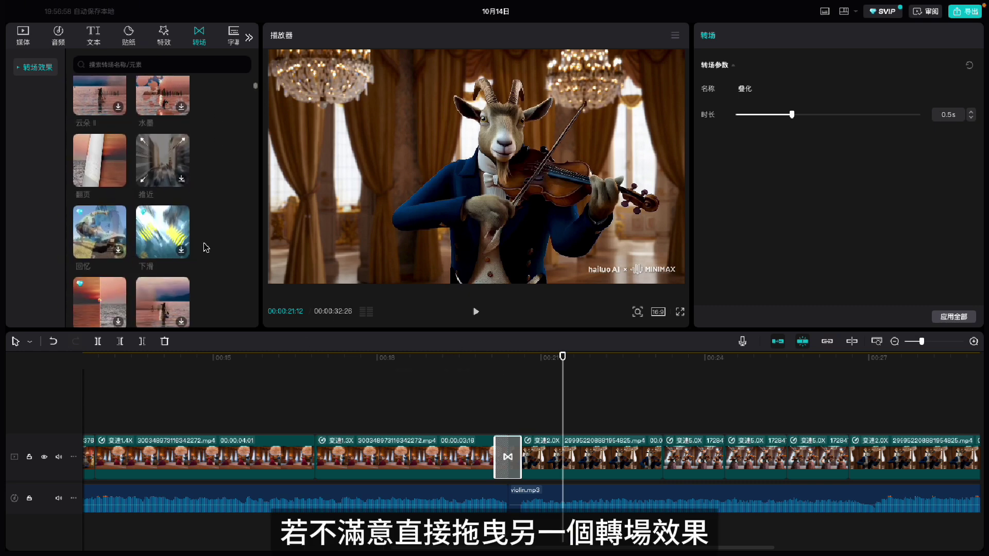
{"action": "left_click_drag", "start_coordinate": [164, 162], "coordinate": [507, 457]}
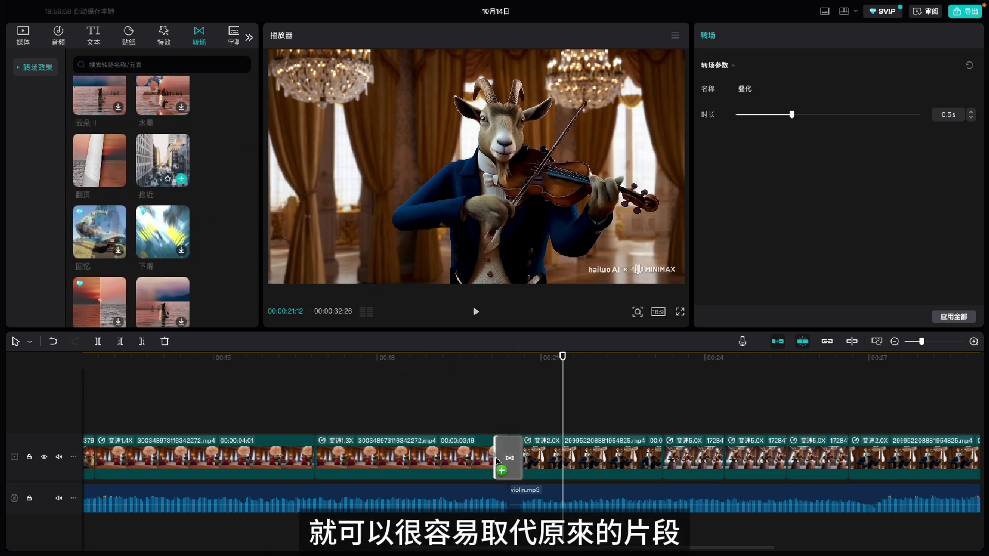
{"action": "left_click_drag", "start_coordinate": [563, 359], "coordinate": [517, 398]}
{"action": "left_click", "coordinate": [476, 312]}
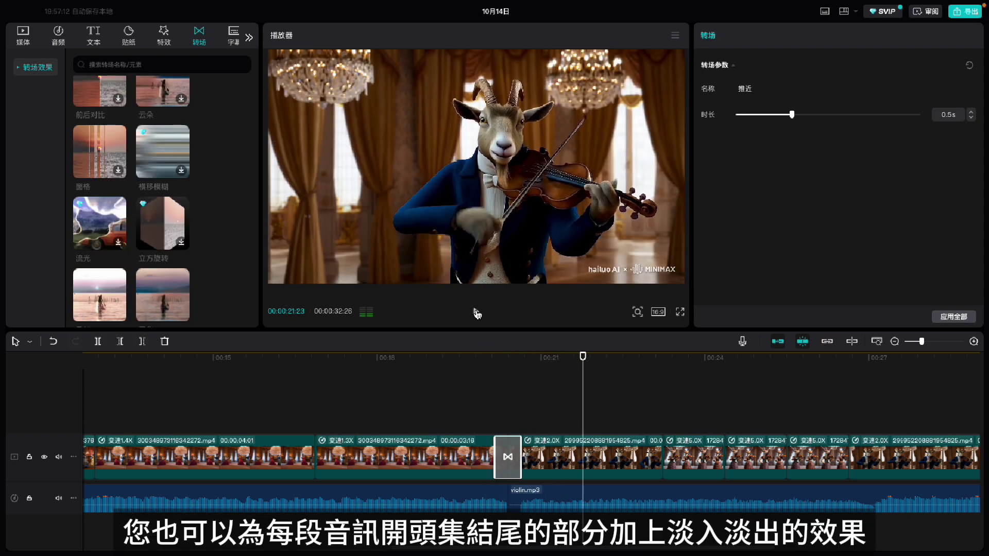
- Give violin.mp3 a 1.3 s fade-in and the preceding flute music a 0.6 s fade-out
{"action": "left_click", "coordinate": [516, 501]}
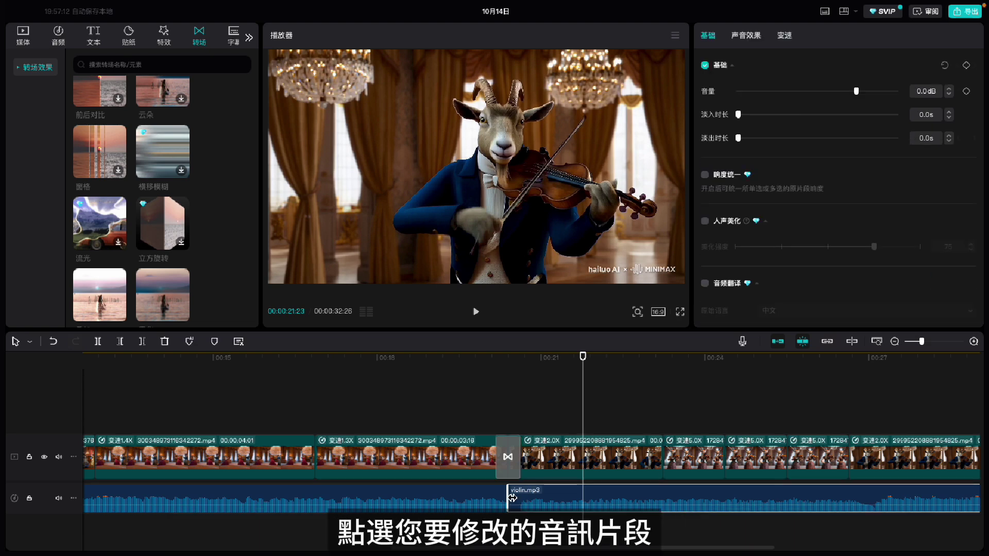
{"action": "left_click_drag", "start_coordinate": [547, 495], "coordinate": [585, 494]}
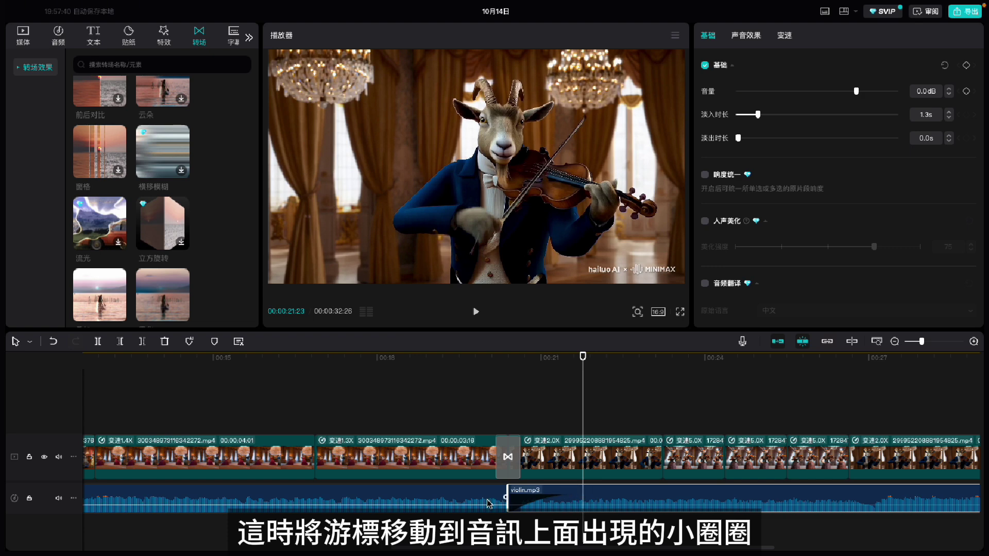
{"action": "left_click", "coordinate": [486, 504]}
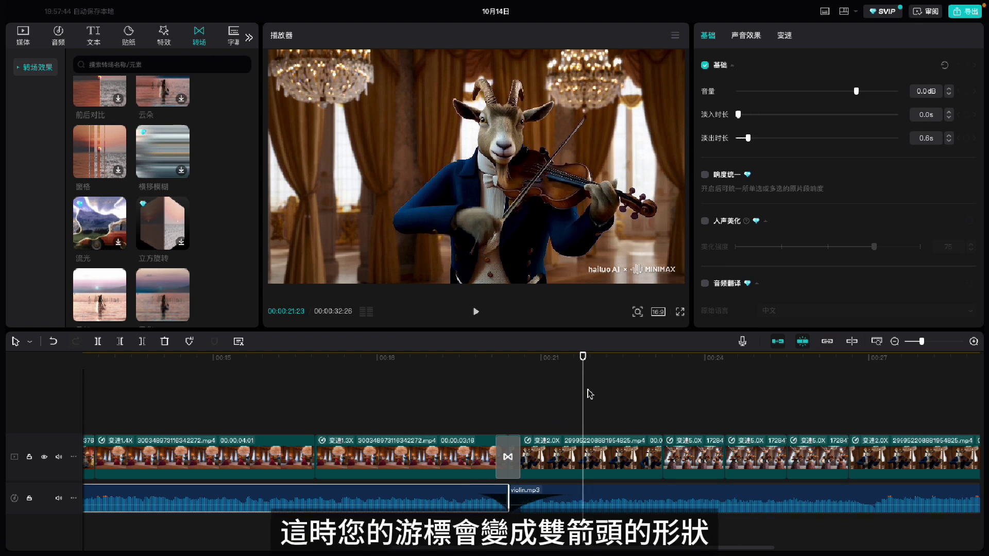
- Play back the change from flute to violin music to check the audio fades
{"action": "left_click_drag", "start_coordinate": [583, 364], "coordinate": [461, 413]}
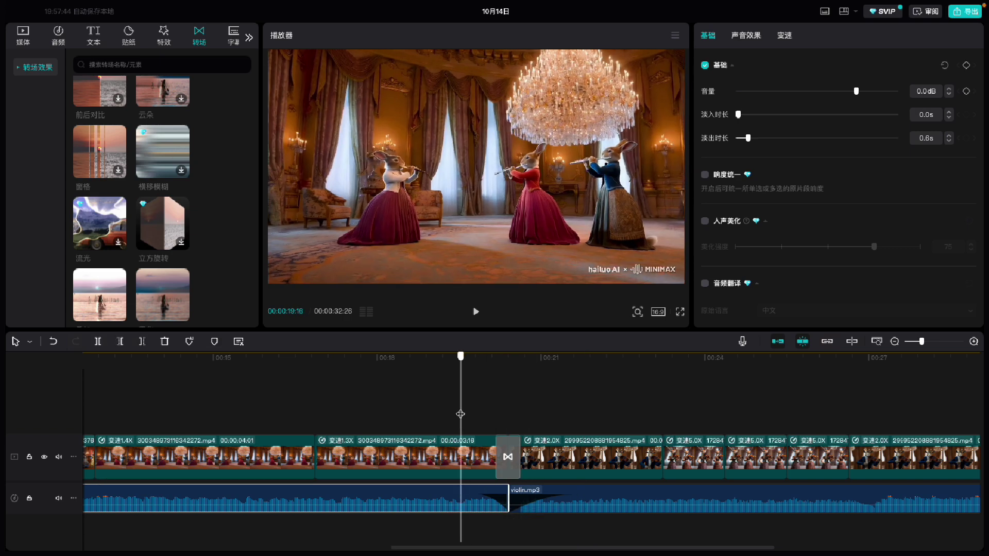
{"action": "left_click", "coordinate": [476, 312]}
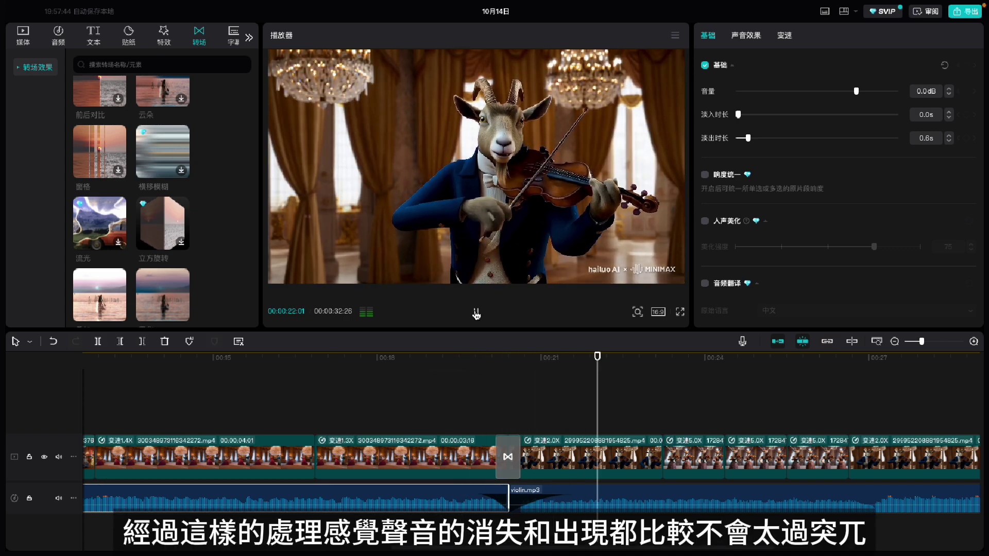
{"action": "left_click", "coordinate": [476, 313]}
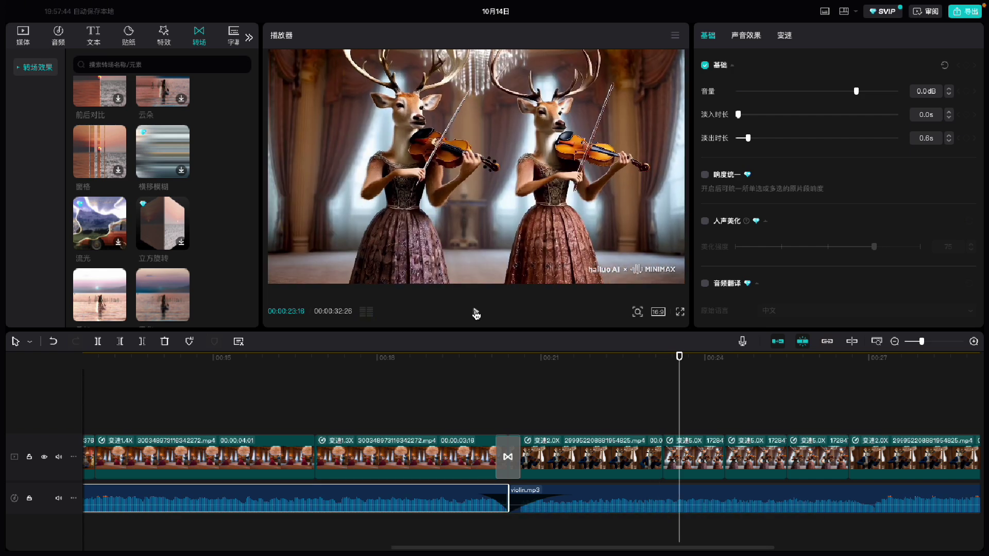
- Set violin.mp3's fade-in to 0.7 s and play back the change from flute to violin music
{"action": "left_click", "coordinate": [553, 495]}
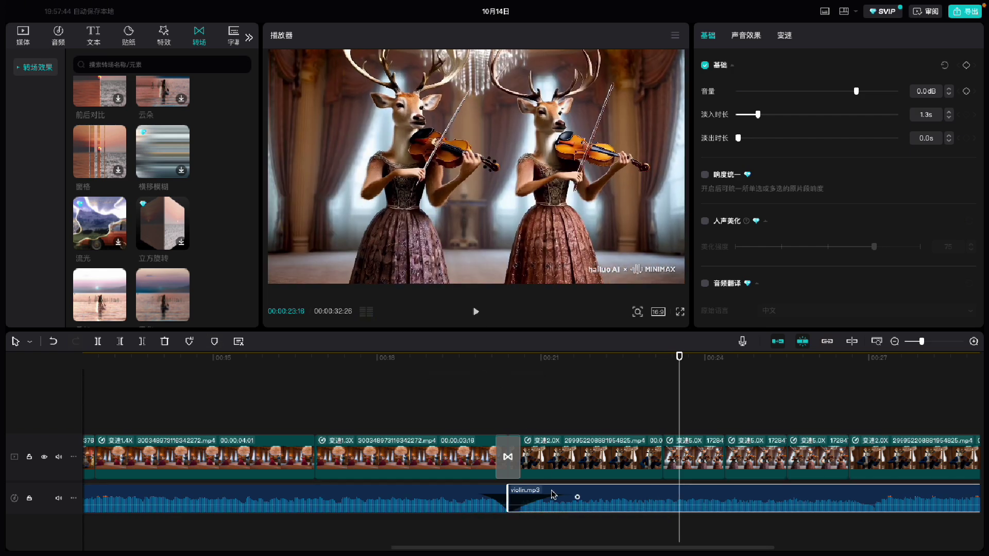
{"action": "left_click_drag", "start_coordinate": [578, 499], "coordinate": [549, 492]}
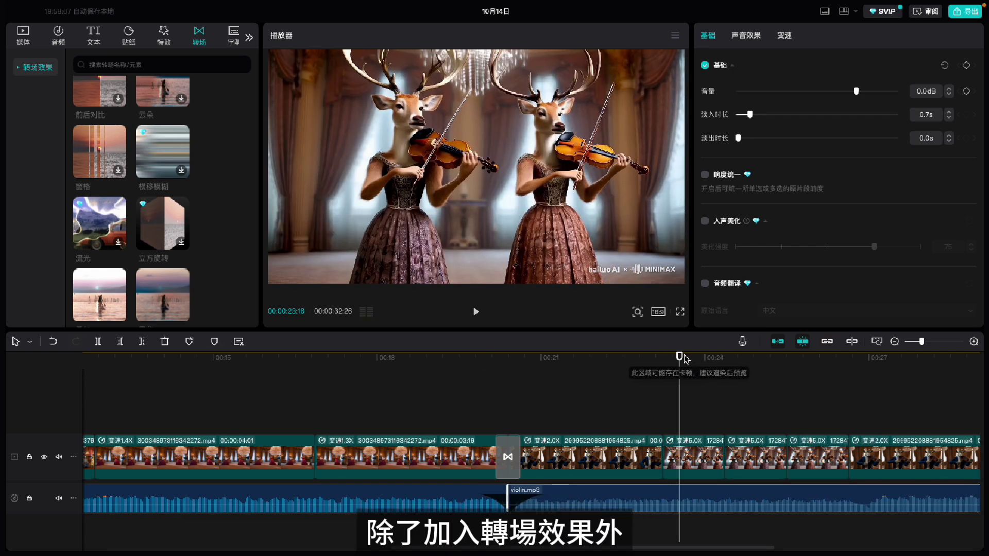
{"action": "left_click_drag", "start_coordinate": [676, 363], "coordinate": [460, 444]}
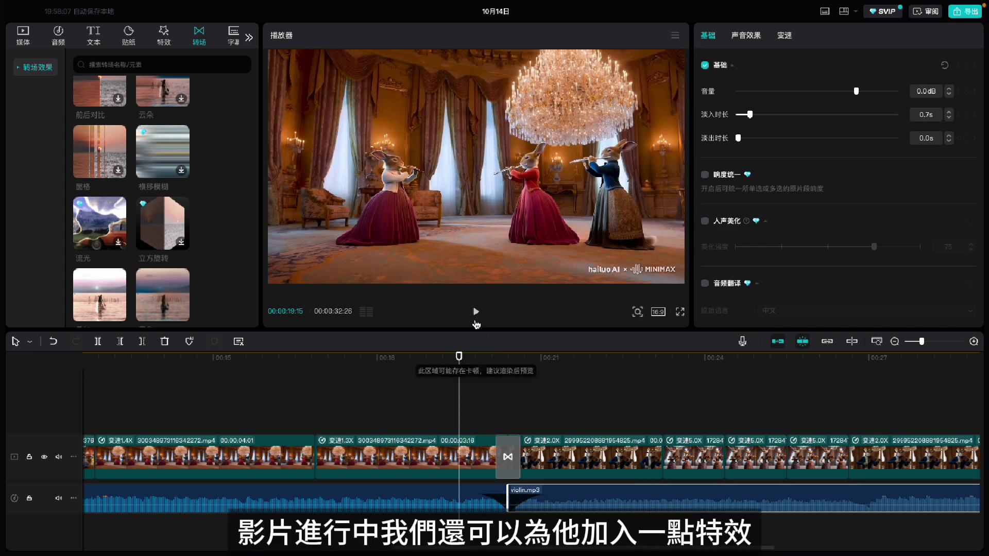
{"action": "left_click", "coordinate": [476, 313]}
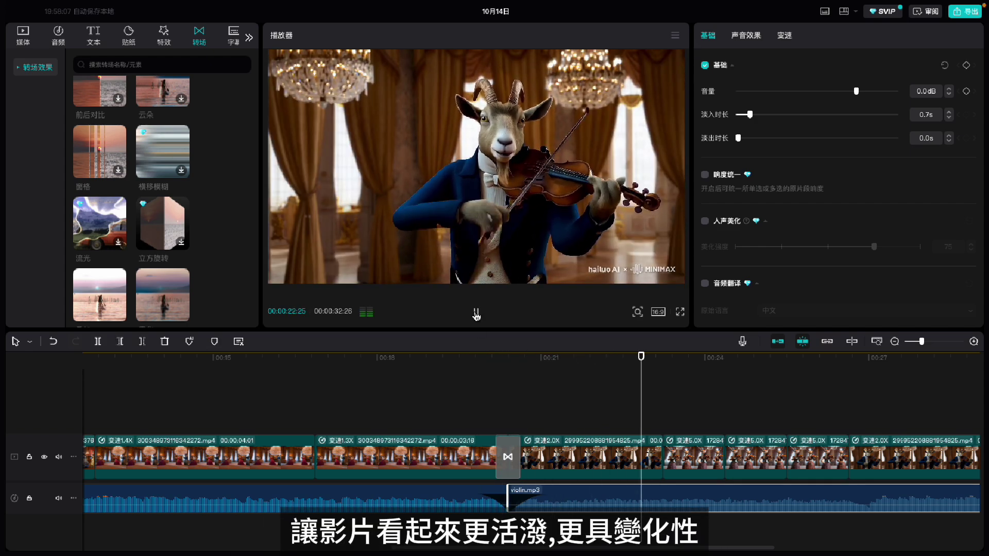
{"action": "left_click", "coordinate": [476, 312]}
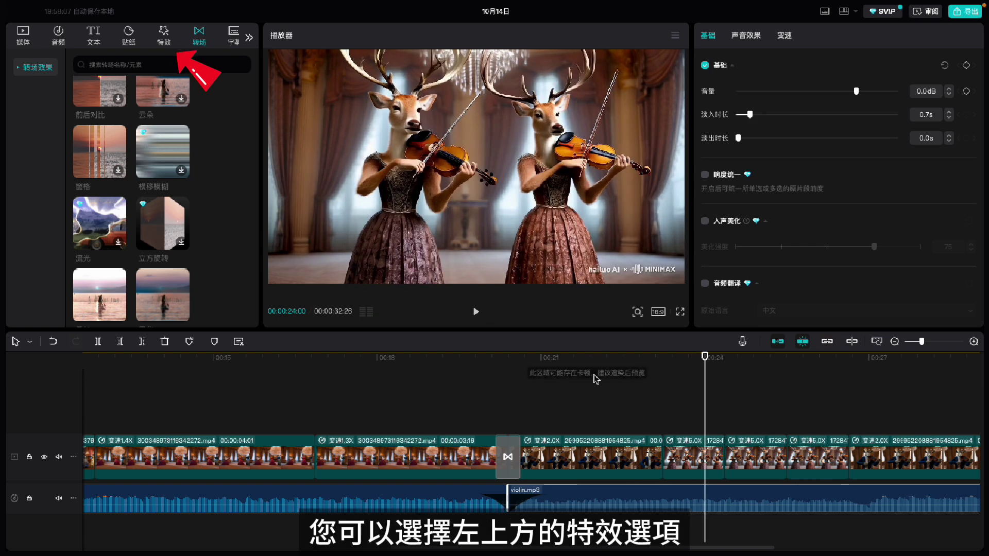
- Add the 金粉闪闪 video effect above the deer violinist clips, starting at 00:00:23:07
{"action": "scroll", "coordinate": [597, 386], "scroll_direction": "right", "scroll_amount": 1}
{"action": "scroll", "coordinate": [598, 385], "scroll_direction": "right", "scroll_amount": 2}
{"action": "left_click", "coordinate": [506, 357]}
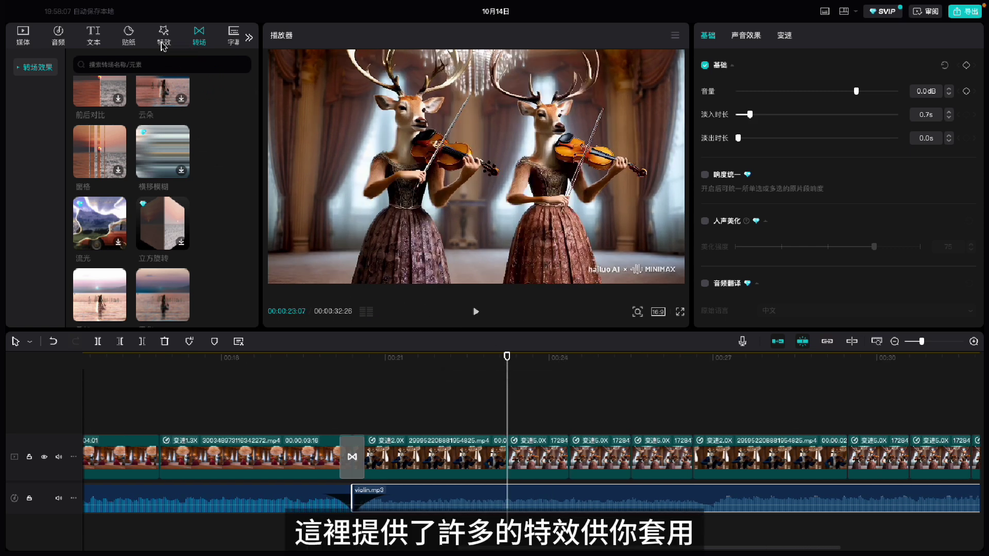
{"action": "left_click", "coordinate": [164, 41]}
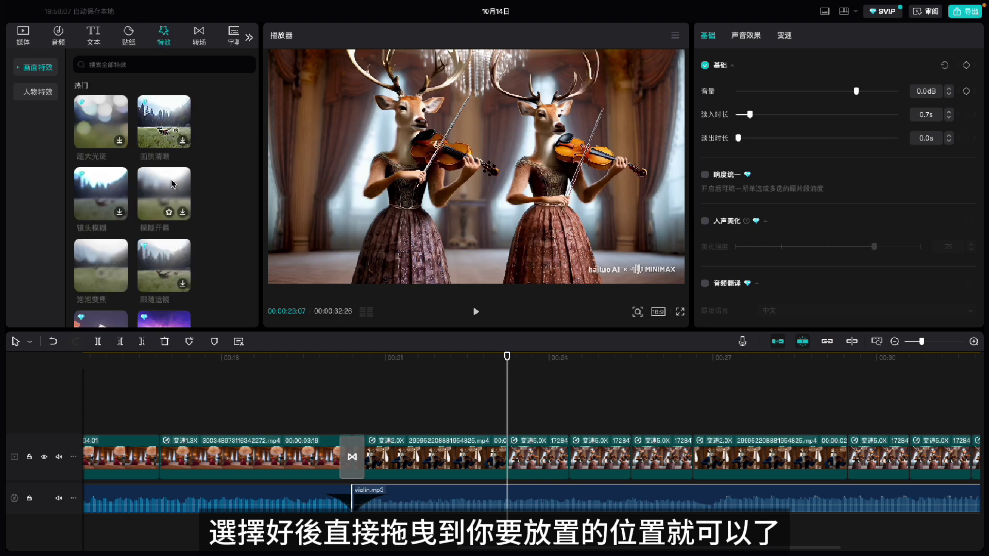
{"action": "scroll", "coordinate": [174, 196], "scroll_direction": "down", "scroll_amount": 4}
{"action": "scroll", "coordinate": [174, 206], "scroll_direction": "down", "scroll_amount": 1}
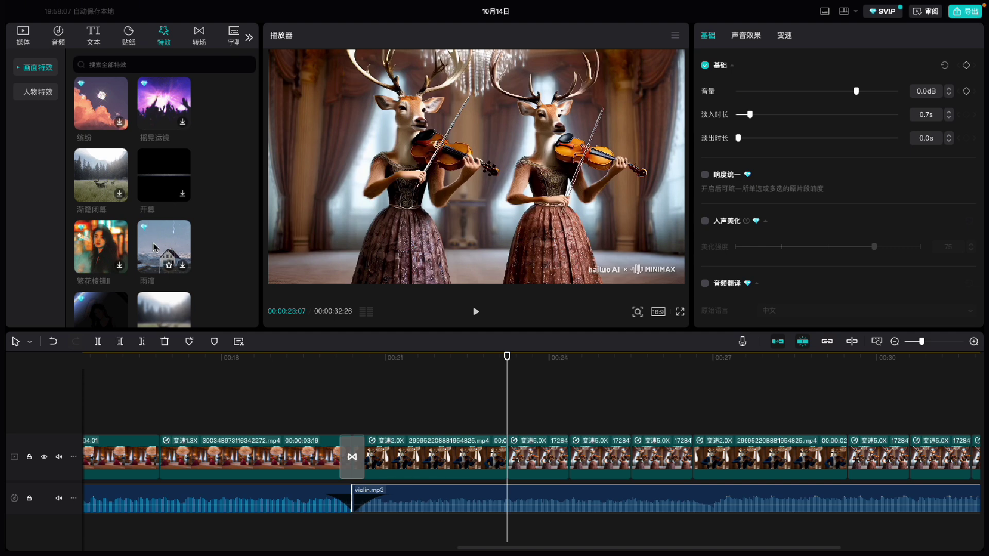
{"action": "scroll", "coordinate": [138, 258], "scroll_direction": "down", "scroll_amount": 2}
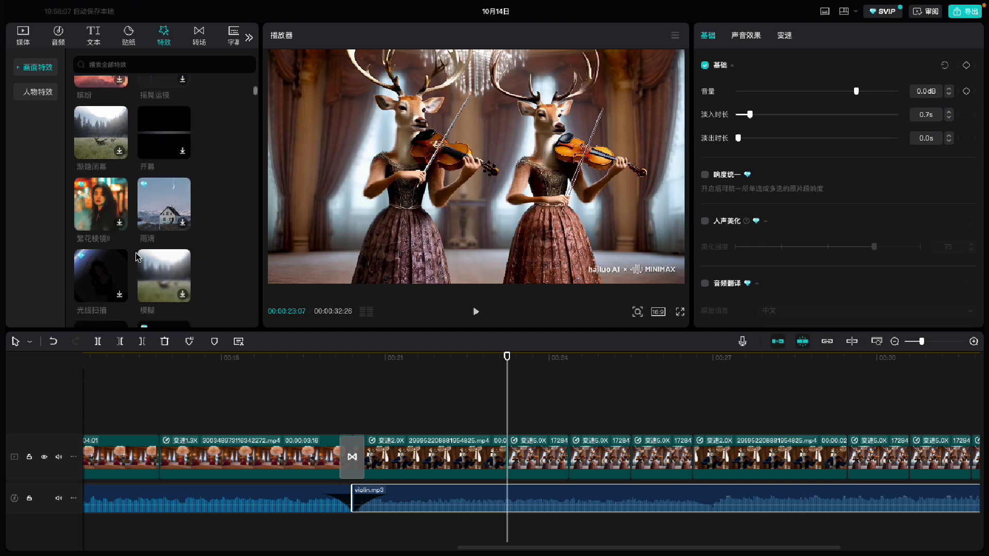
{"action": "scroll", "coordinate": [138, 257], "scroll_direction": "down", "scroll_amount": 3}
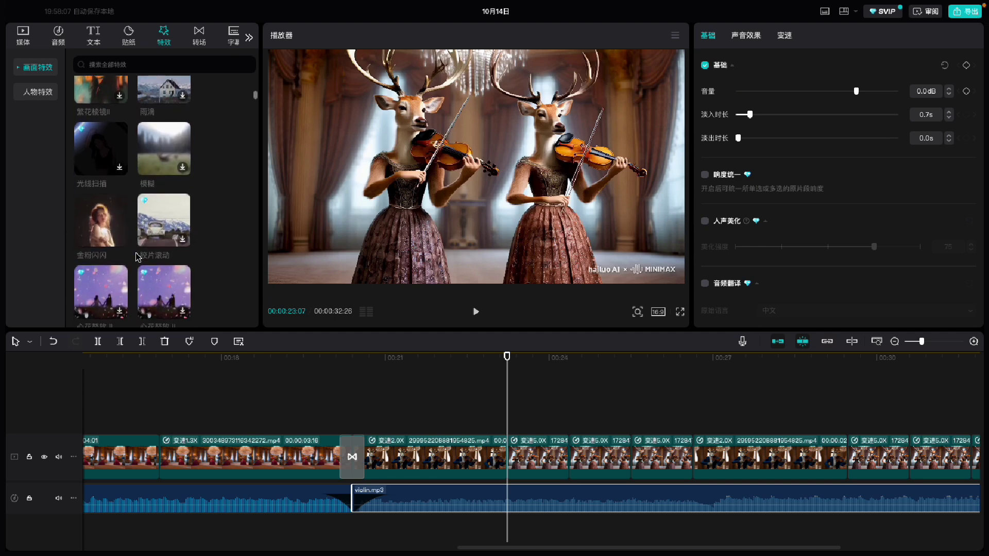
{"action": "left_click_drag", "start_coordinate": [123, 202], "coordinate": [509, 420]}
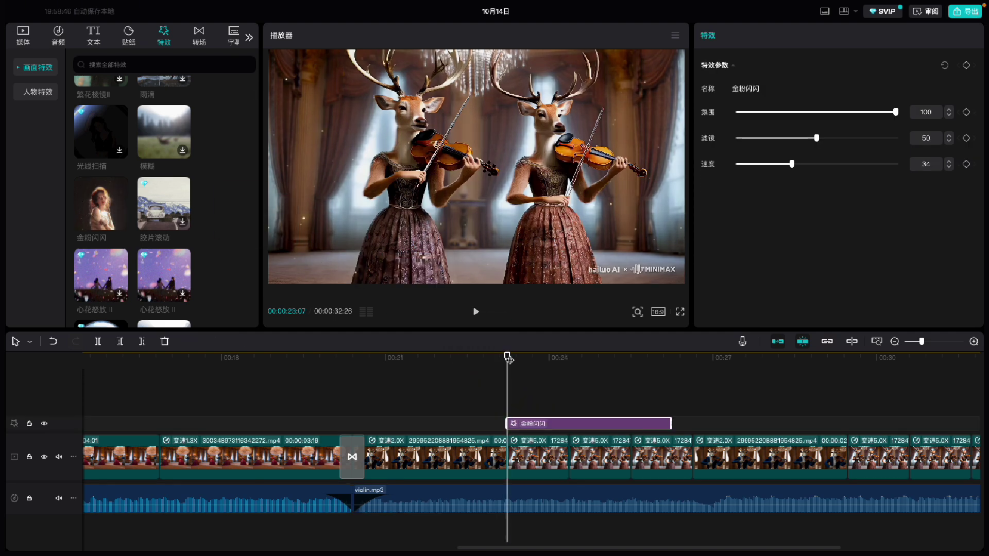
- Play back the 金粉闪闪 effect over the deer violinists and try shortening it on the timeline
{"action": "left_click", "coordinate": [477, 312]}
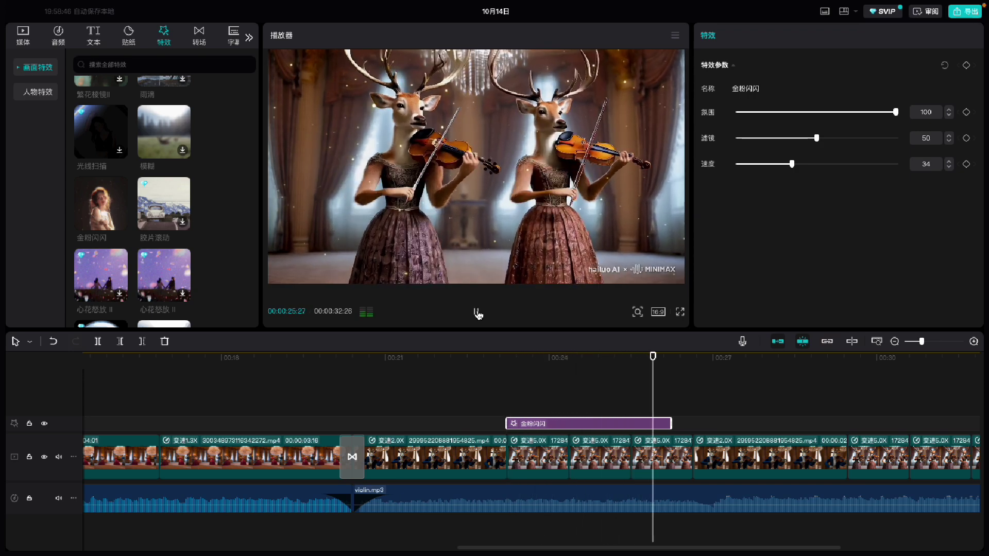
{"action": "left_click", "coordinate": [476, 313]}
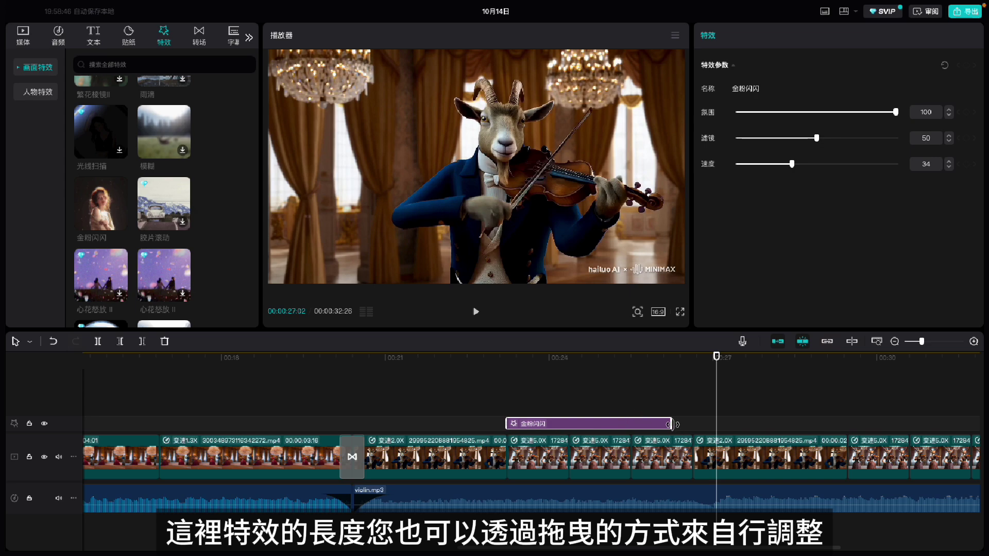
{"action": "left_click_drag", "start_coordinate": [670, 424], "coordinate": [637, 443]}
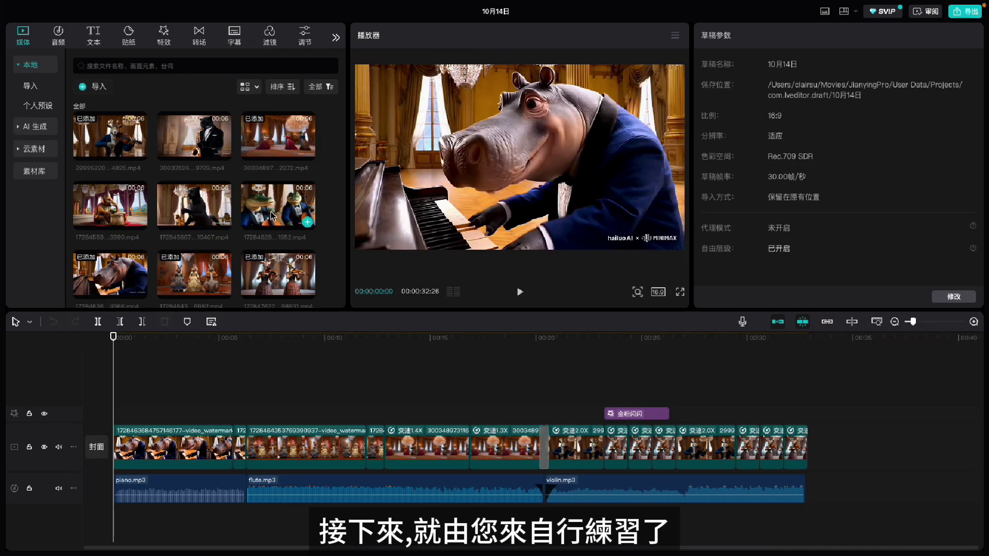
- Append the crocodile cello clip to the end of the video track and place cello.mp3 right after violin.mp3
{"action": "left_click_drag", "start_coordinate": [278, 206], "coordinate": [824, 447]}
{"action": "scroll", "coordinate": [223, 223], "scroll_direction": "down", "scroll_amount": 3}
{"action": "left_click_drag", "start_coordinate": [110, 196], "coordinate": [654, 474]}
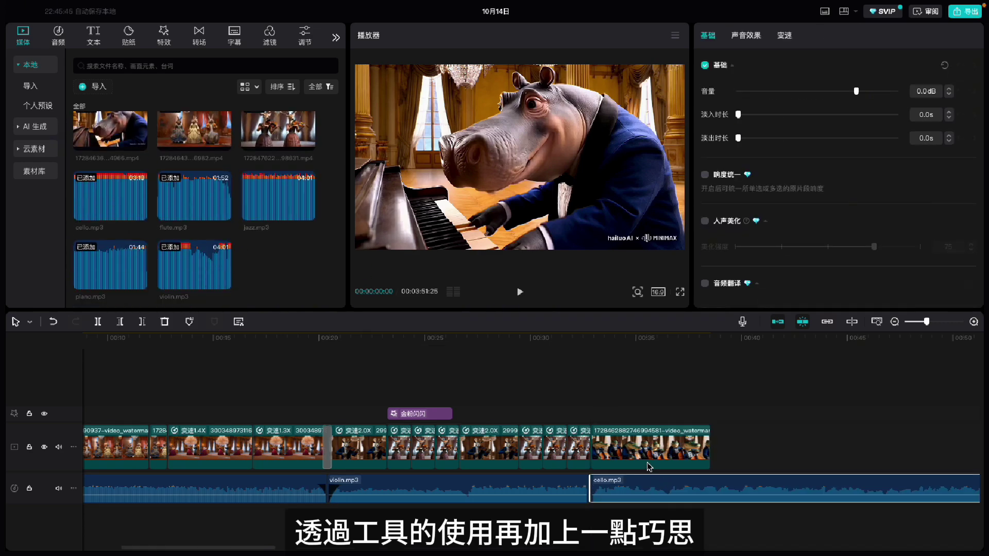
- Paste two more copies of the crocodile cello clip one after another at the end of the main video track
{"action": "key", "text": "space"}
{"action": "key", "text": "ctrl+v"}
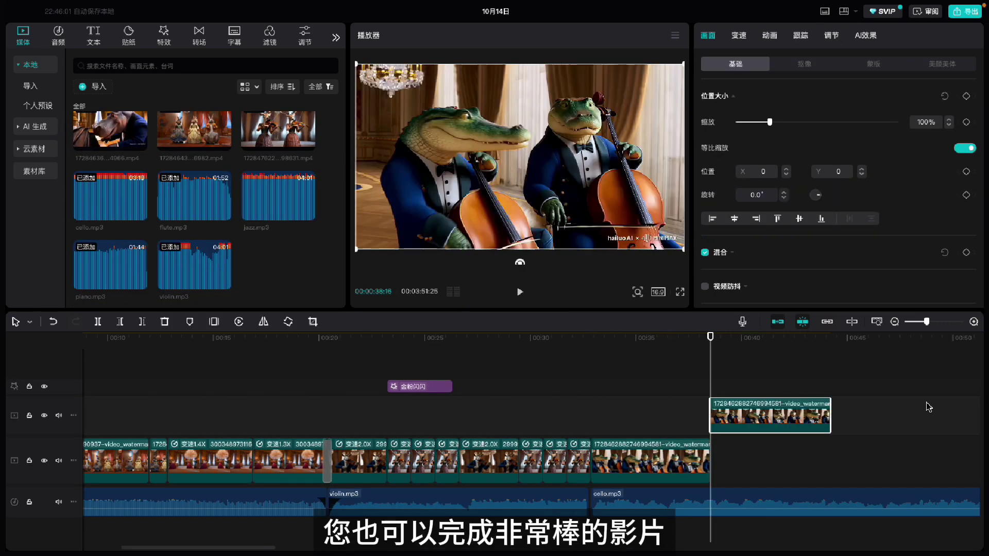
{"action": "key", "text": "ctrl+v"}
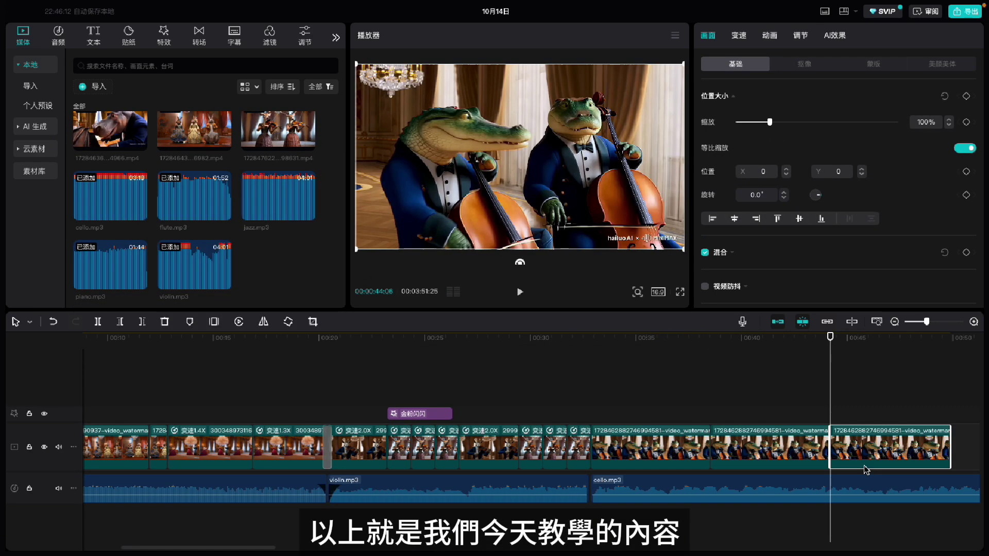
- Shorten the last crocodile cello clip and trim cello.mp3 to end with it at 00:00:46:22
{"action": "scroll", "coordinate": [771, 393], "scroll_direction": "right", "scroll_amount": 4}
{"action": "left_click_drag", "start_coordinate": [783, 454], "coordinate": [718, 461]}
{"action": "scroll", "coordinate": [716, 458], "scroll_direction": "up", "scroll_amount": 5}
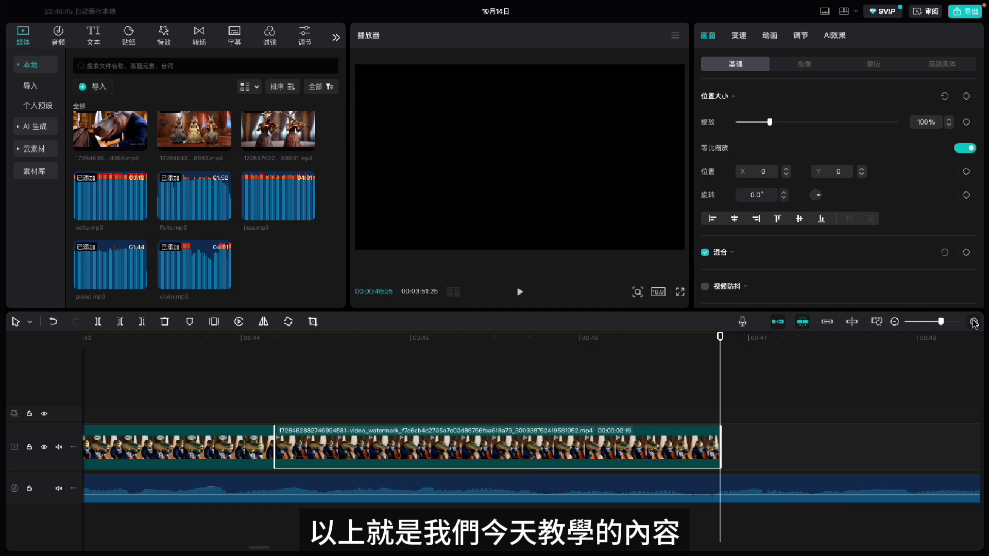
{"action": "left_click", "coordinate": [895, 322]}
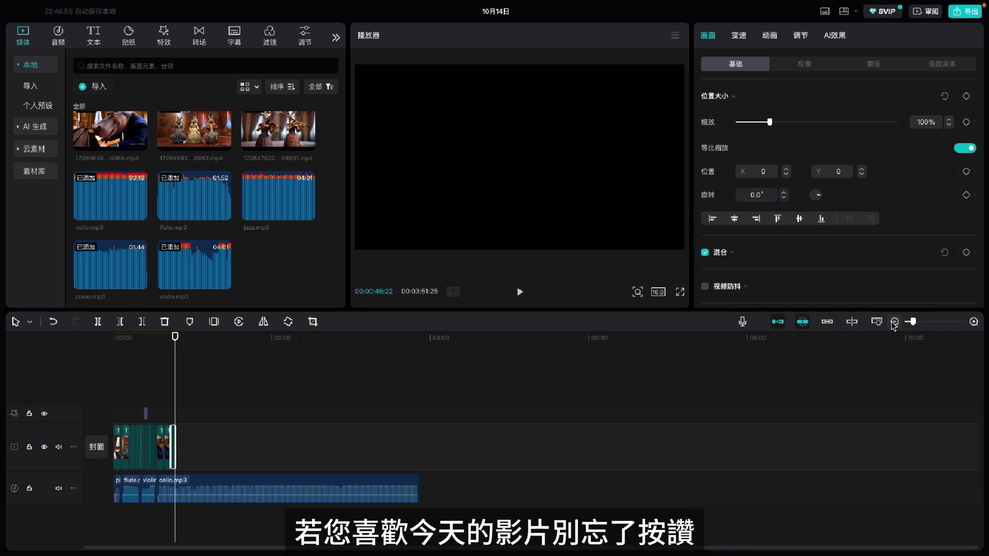
{"action": "left_click_drag", "start_coordinate": [721, 488], "coordinate": [237, 488]}
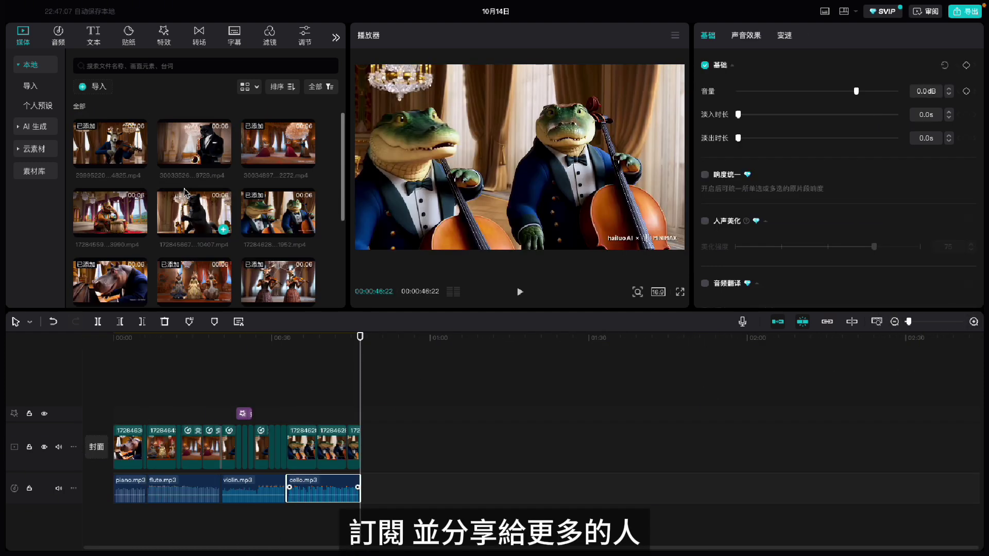
- Place jazz.mp3 after cello.mp3 and append the jazz performance clips, including the panther saxophonist, to the end of the video track
{"action": "left_click_drag", "start_coordinate": [278, 196], "coordinate": [376, 447]}
{"action": "scroll", "coordinate": [282, 252], "scroll_direction": "down", "scroll_amount": 2}
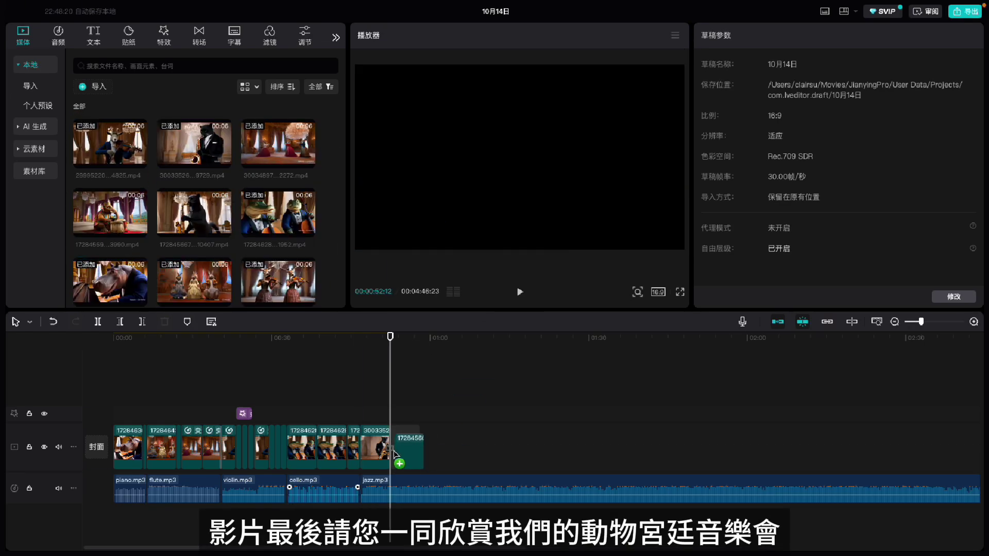
{"action": "left_click_drag", "start_coordinate": [407, 459], "coordinate": [464, 422]}
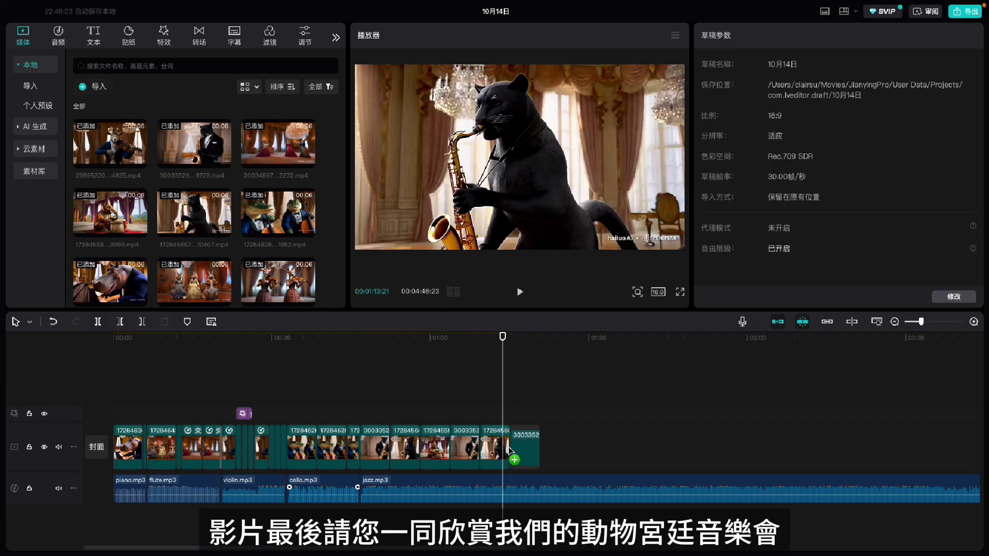